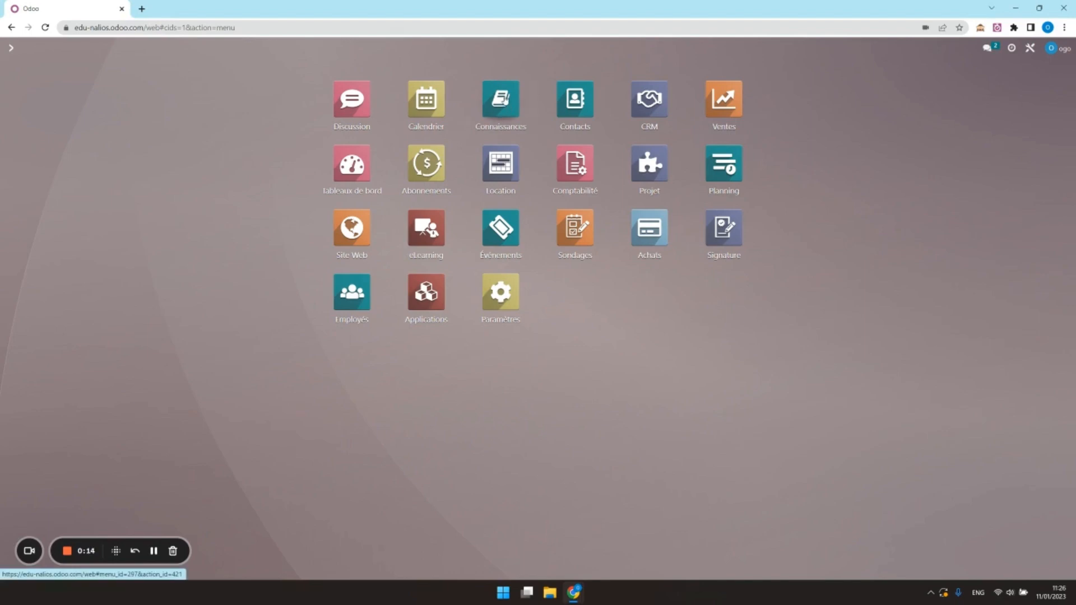
Open the Connaissances app and browse the Connectivité Téléviseurs article, including the USB cable and Bluetooth sub-articles under Connexion téléphone.
left_click(504, 99)
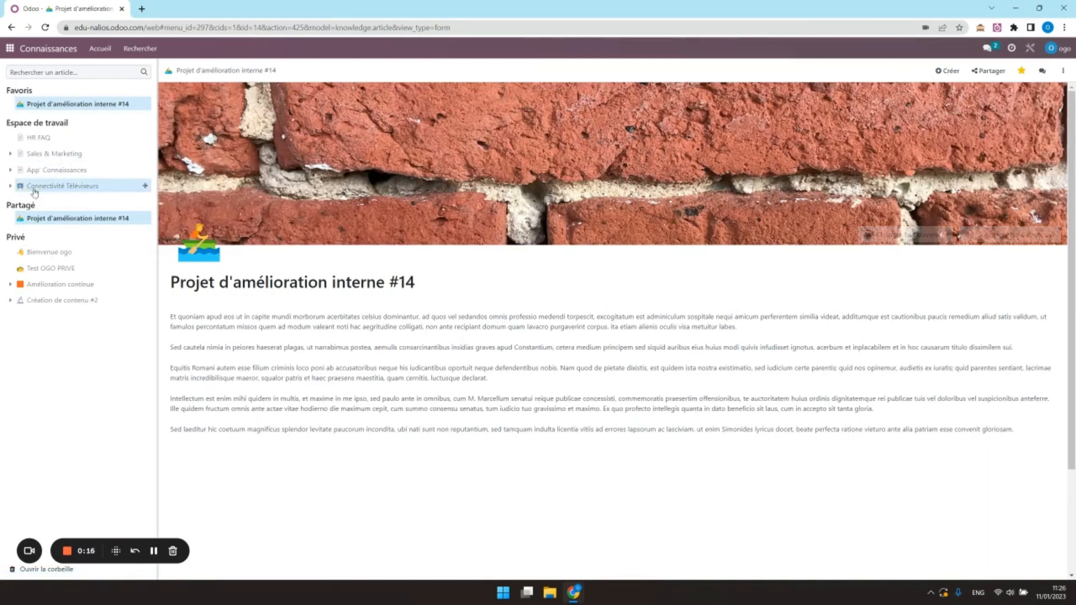
left_click(11, 185)
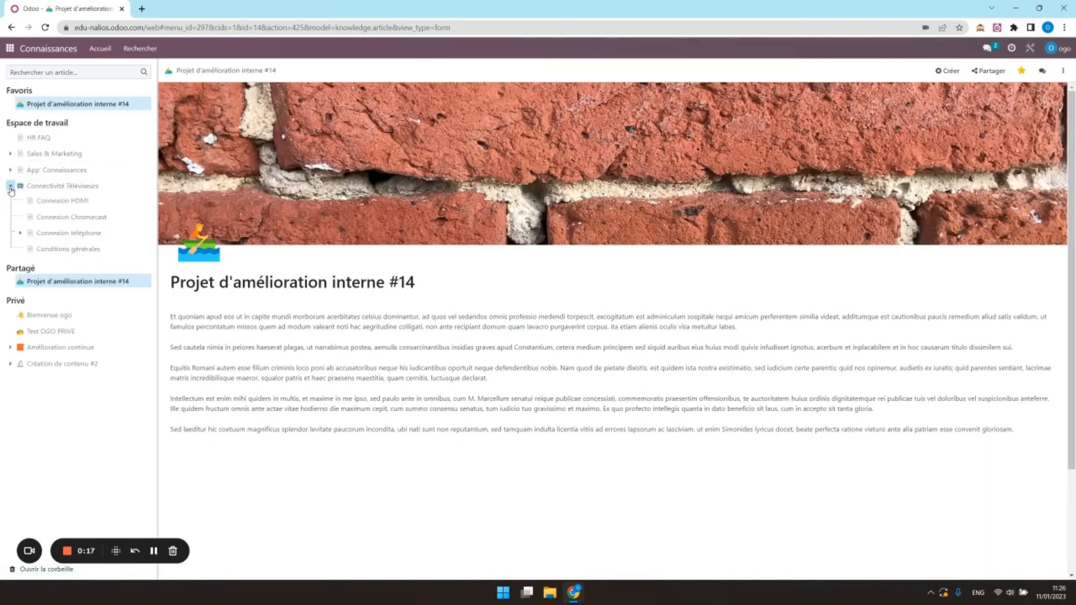
left_click(63, 189)
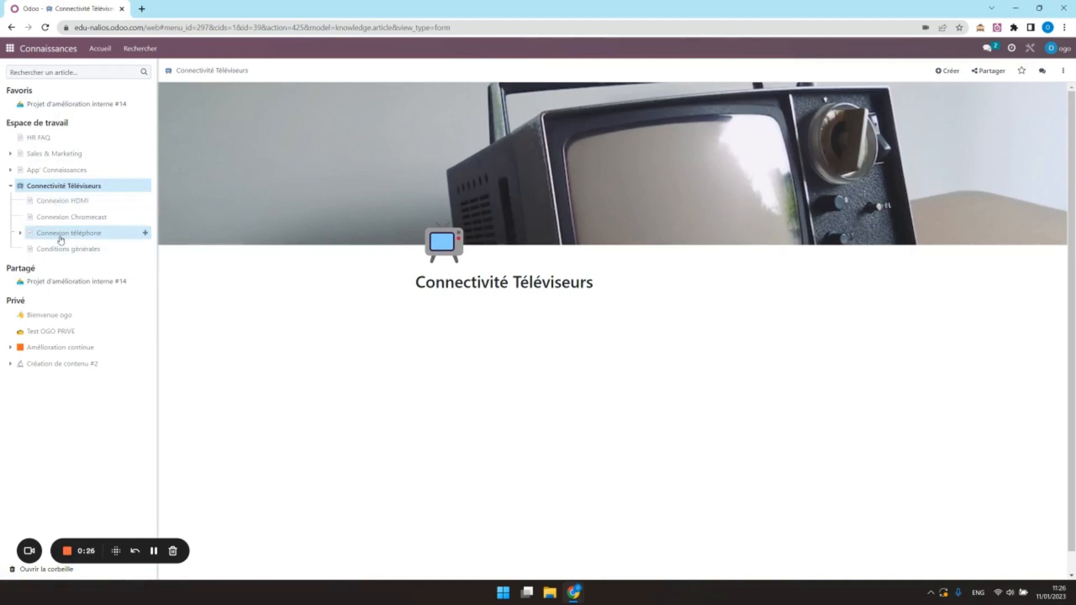
left_click(20, 233)
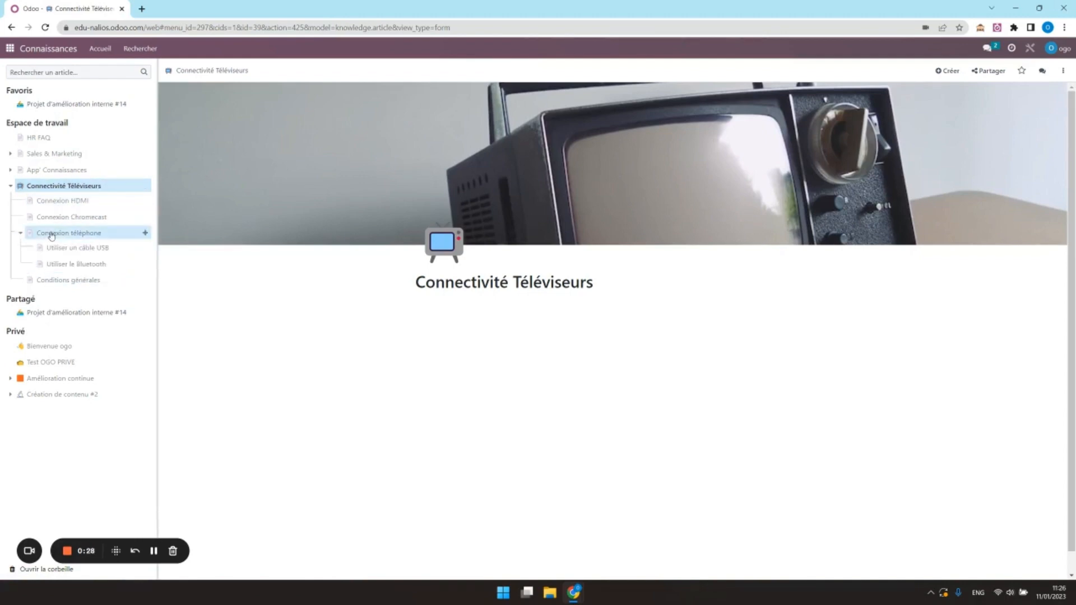
left_click(86, 233)
left_click(88, 248)
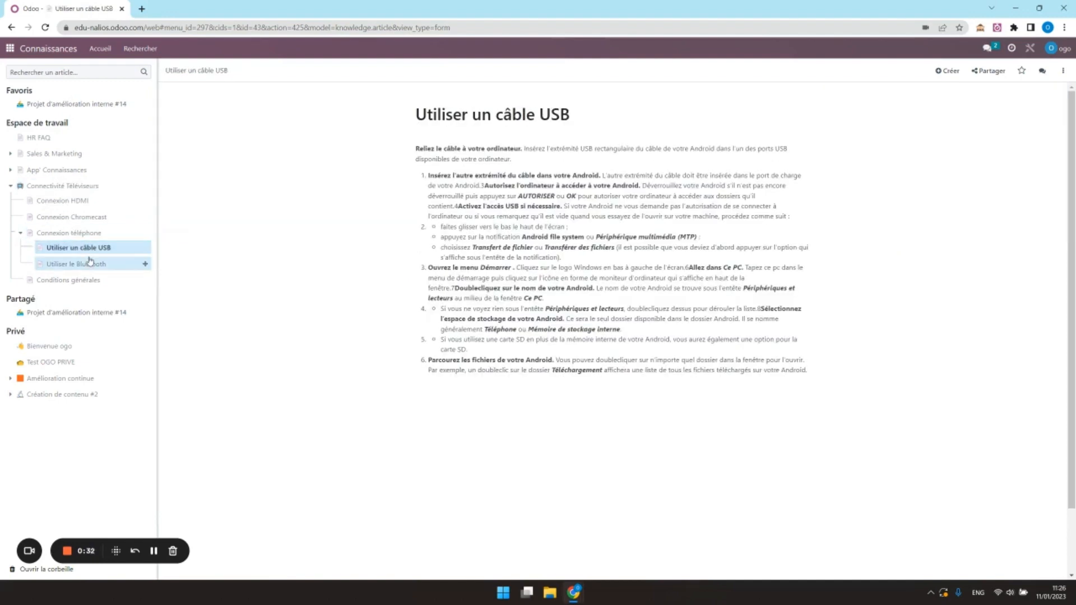
left_click(89, 264)
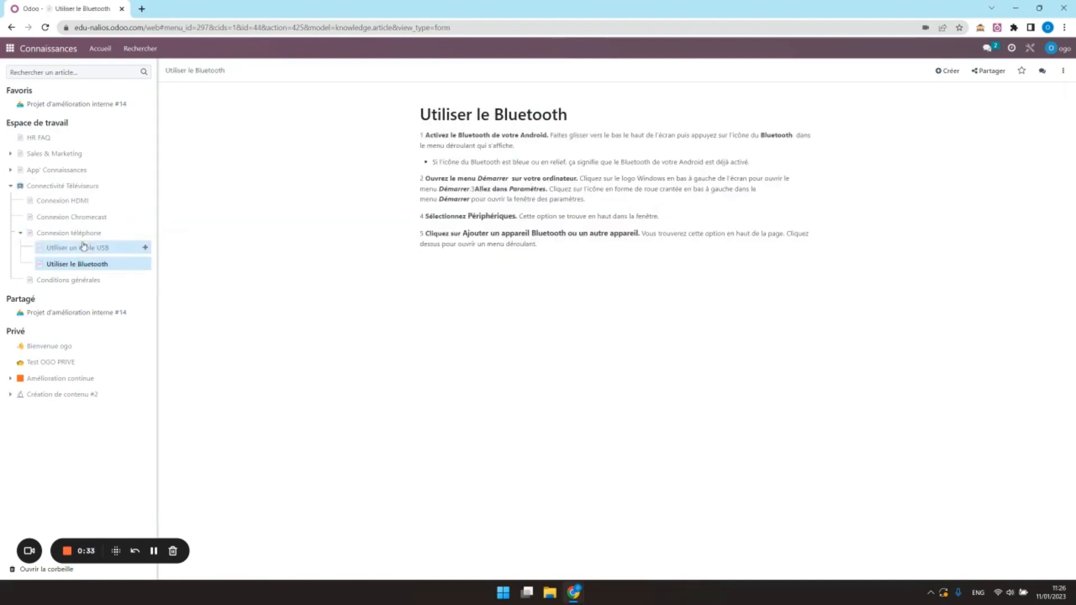
left_click(70, 186)
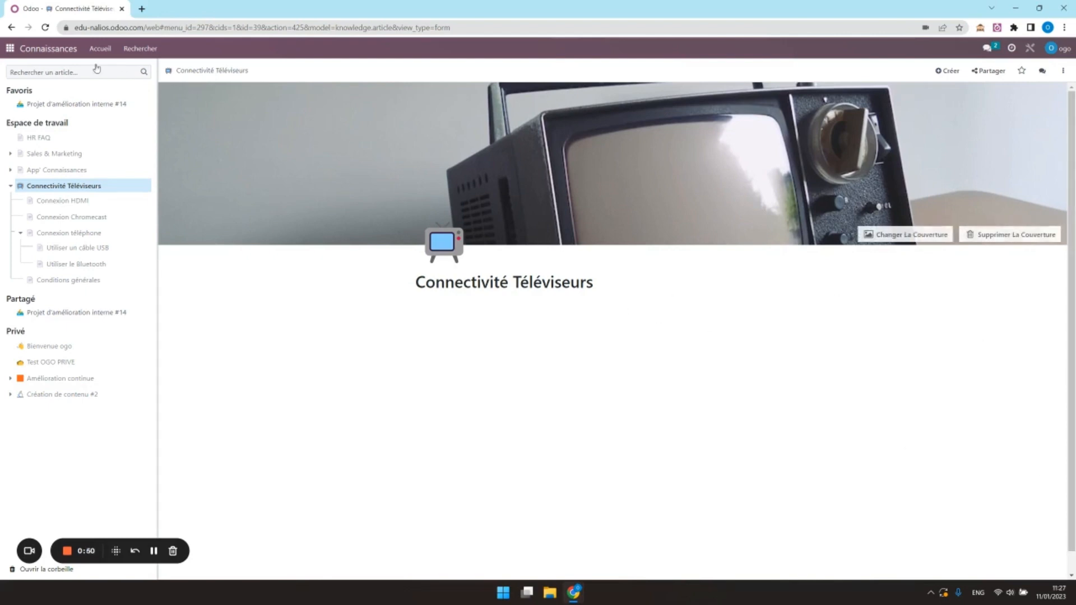
Switch to the Contacts app and open the article Utiliser un câble USB through the knowledge article search.
left_click(11, 48)
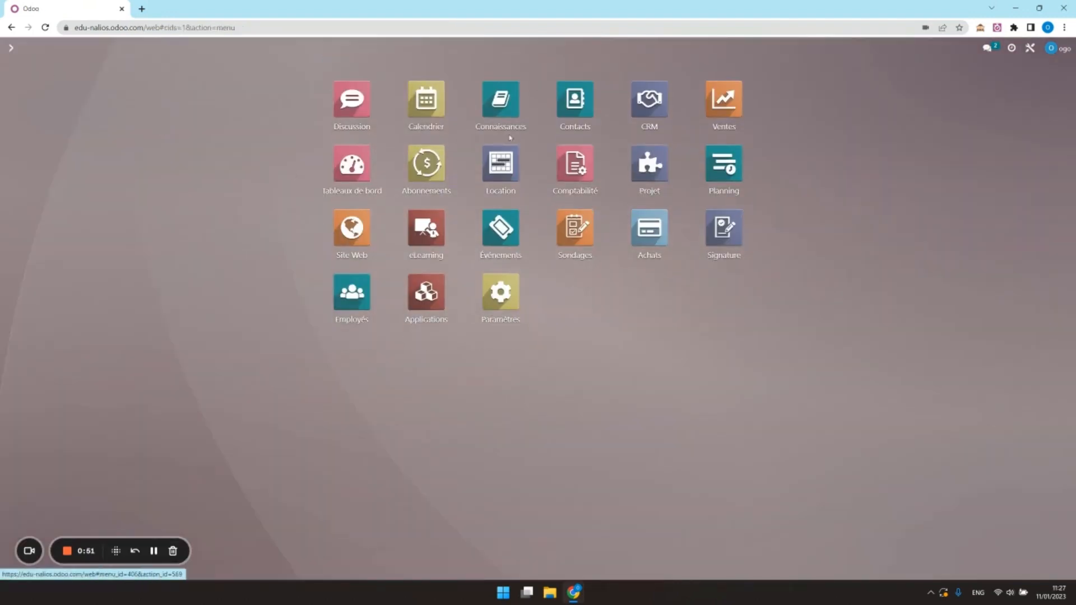
left_click(569, 108)
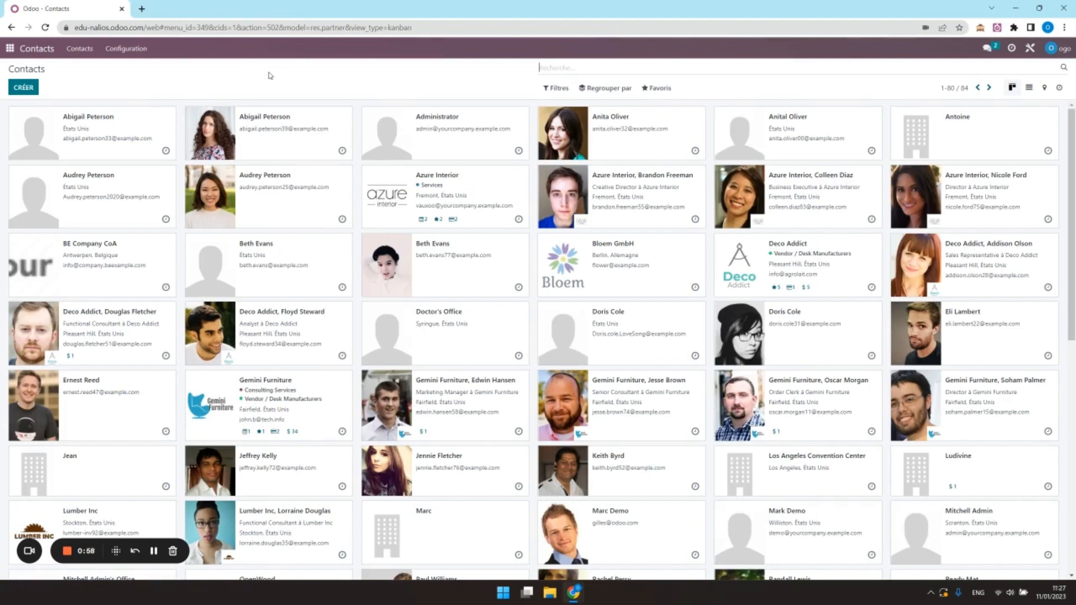
key("ctrl+k")
type("?")
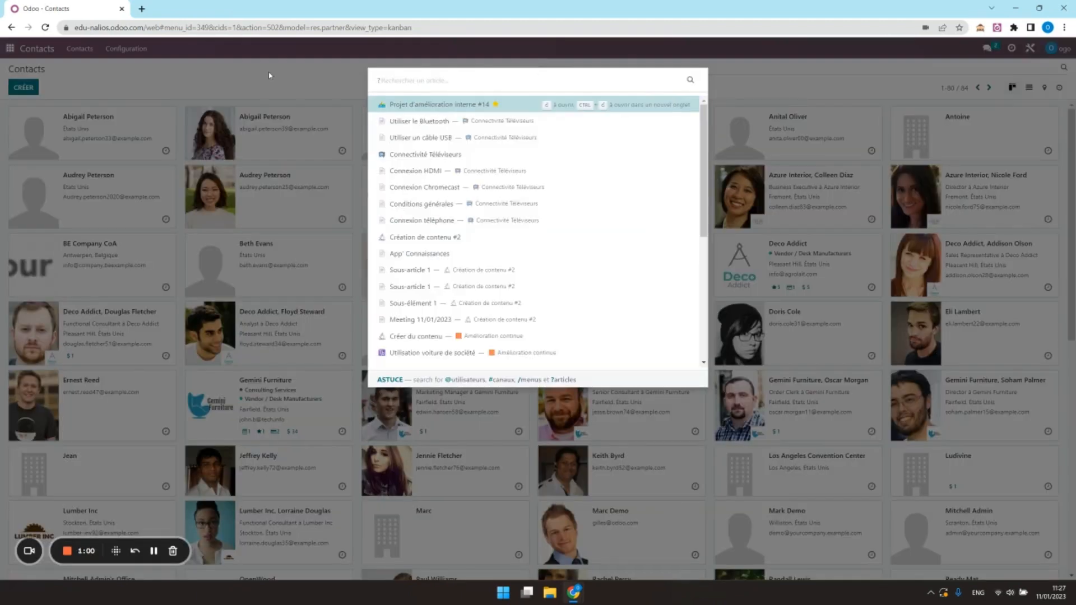
left_click(416, 139)
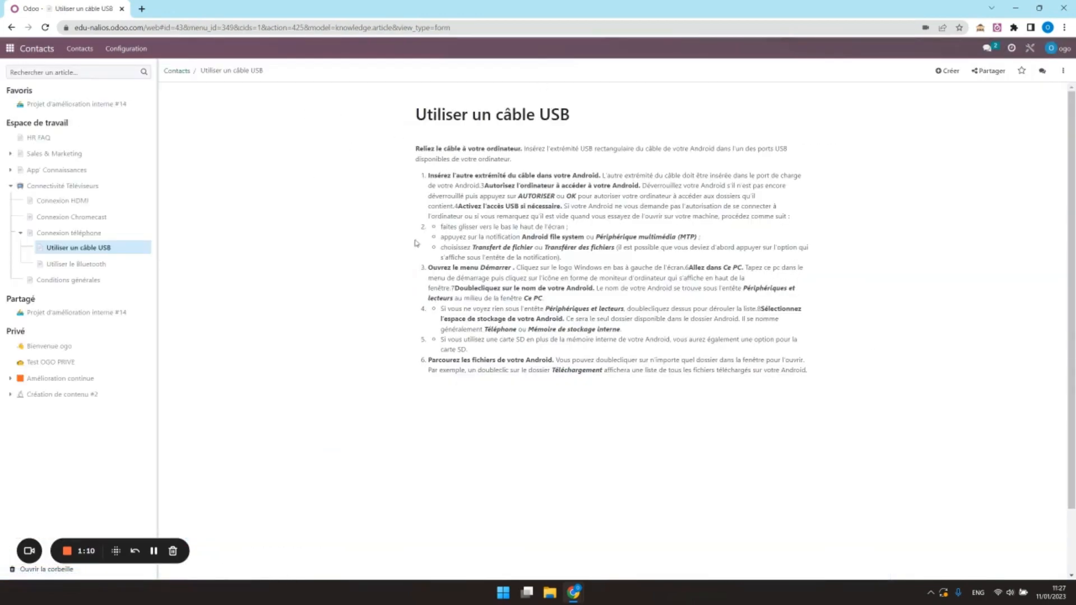
Return to the contacts list, search for the logged-in user's own name and open that contact's record.
left_click(175, 71)
scroll(597, 381, "down", 5)
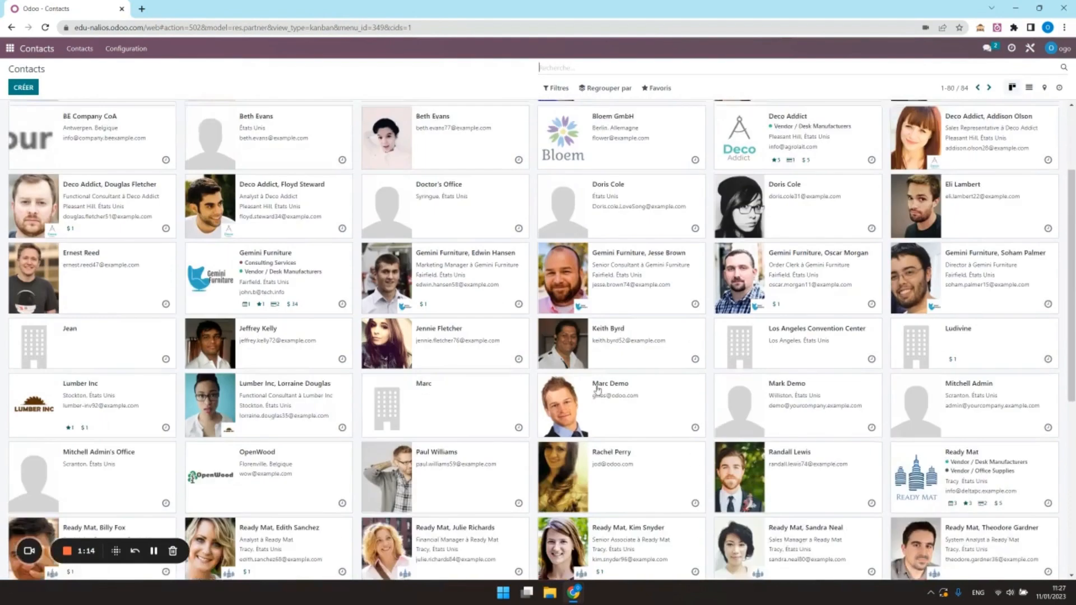
scroll(394, 397, "up", 4)
scroll(394, 397, "up", 1)
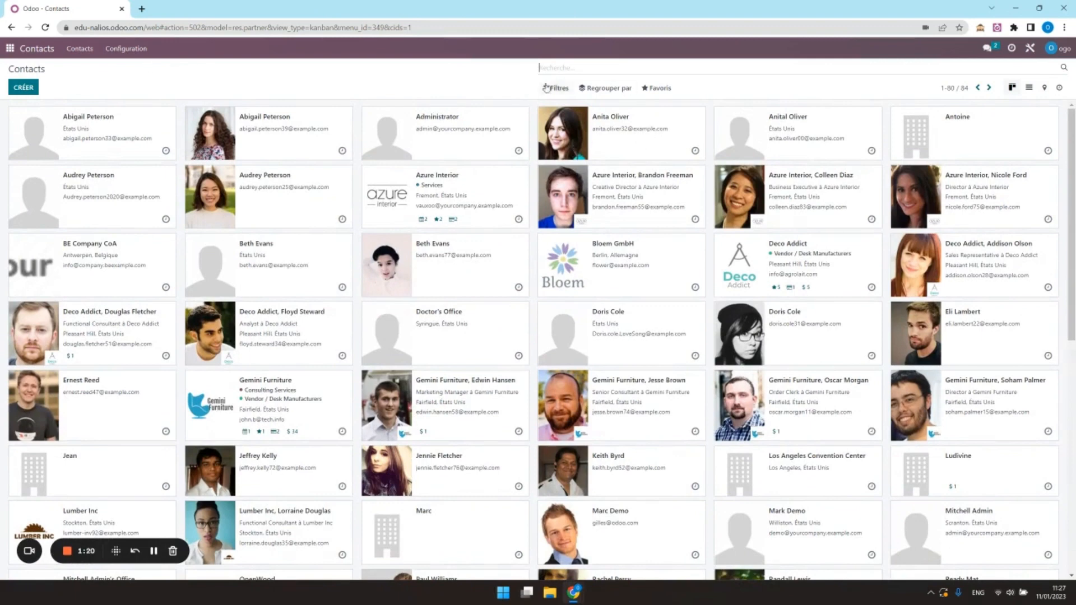
left_click(553, 69)
type("ogo")
key("Return")
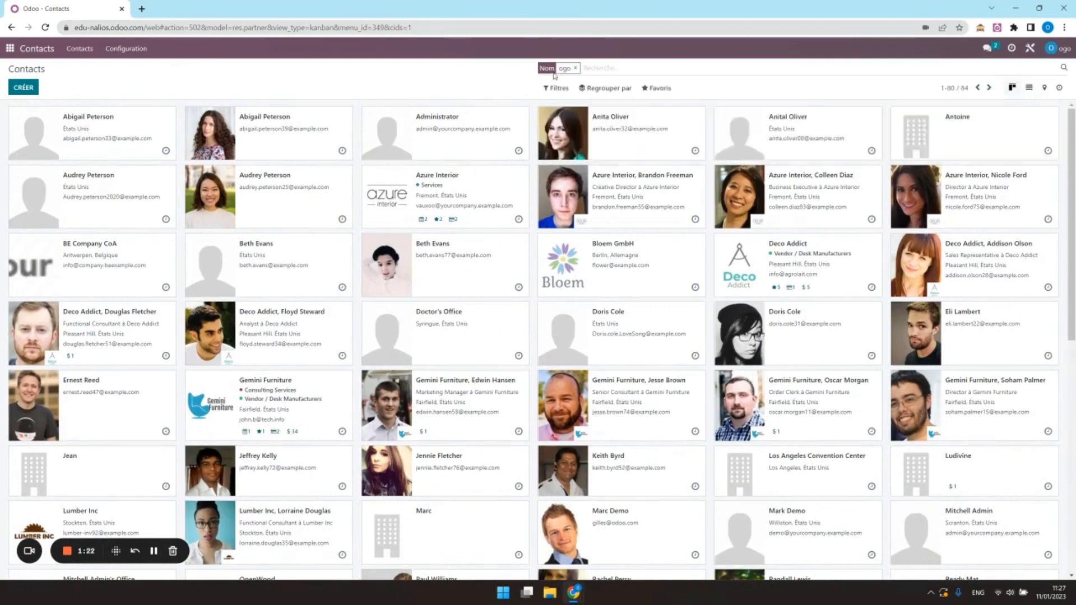
left_click(111, 141)
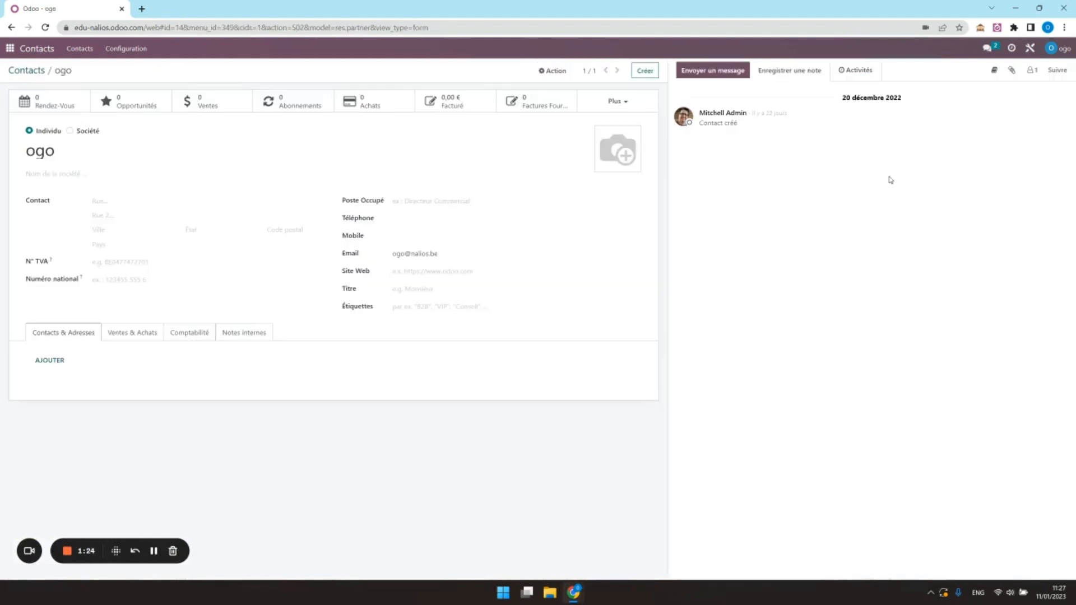
Open the Connectivité Téléviseurs article from the contact's record and expand its sub-articles.
left_click(994, 72)
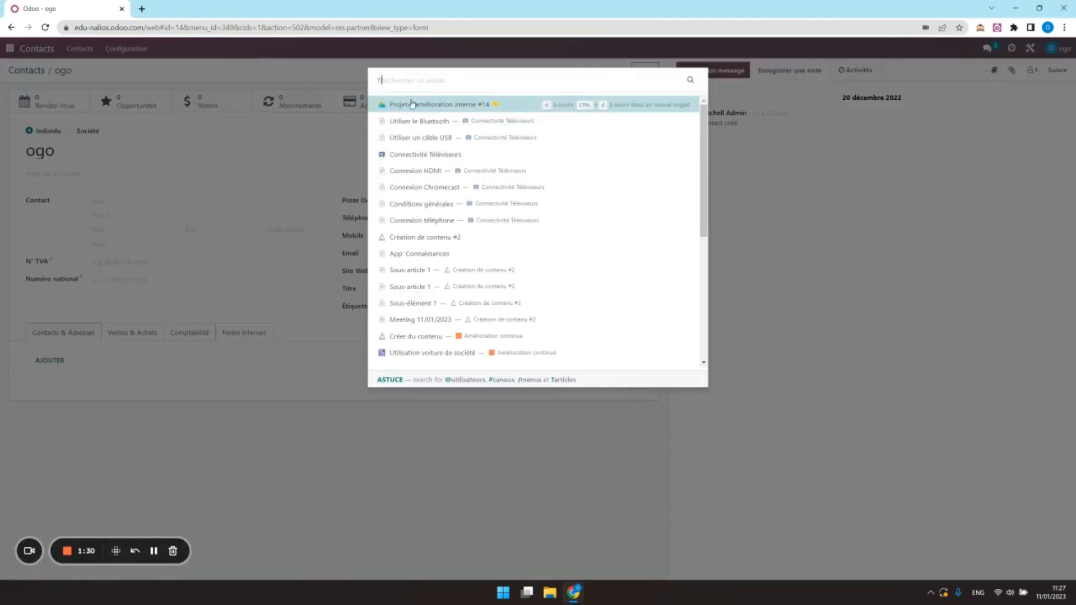
left_click(423, 155)
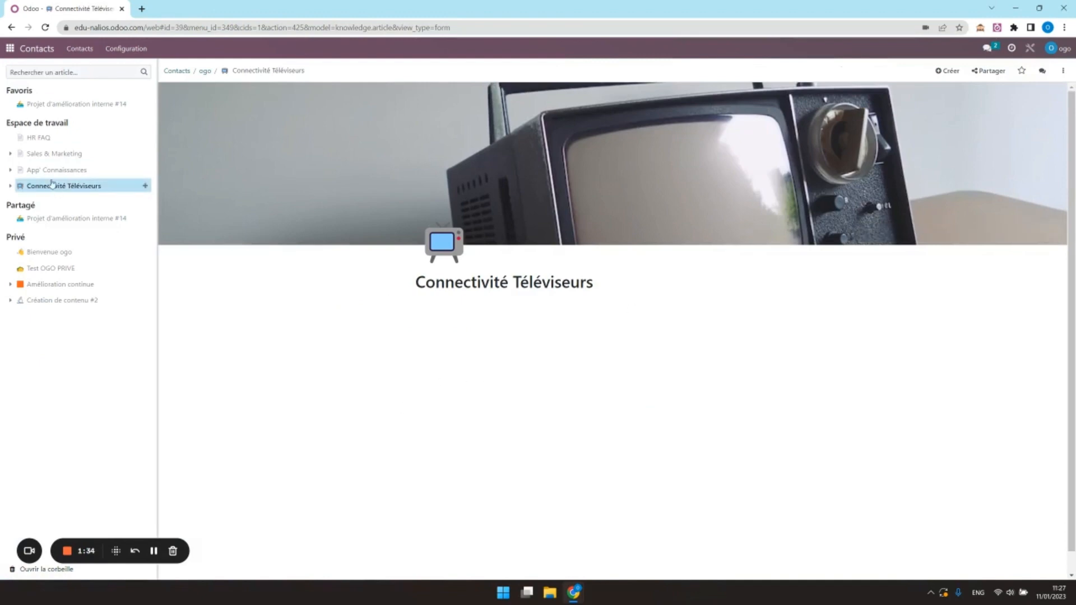
left_click(10, 185)
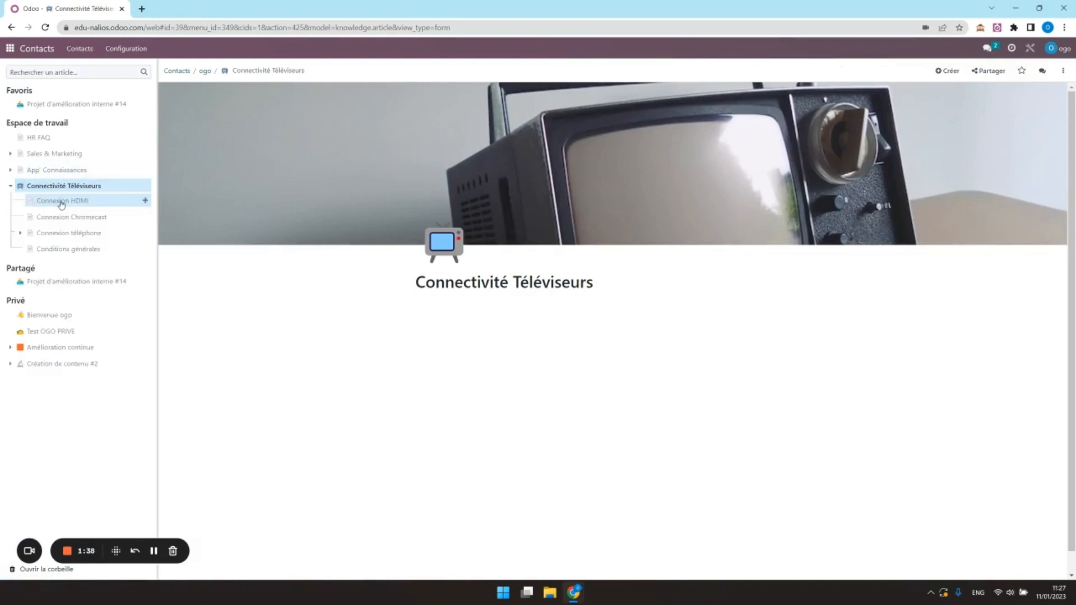
Insert a Modèle block reading "Bonjour, quelle type de connexion souhaitez-vous utiliser ?", linking Connexion HDMI, Chromecast and téléphone, and ending "Merci et bonne journée, Equipe Service".
left_click(710, 391)
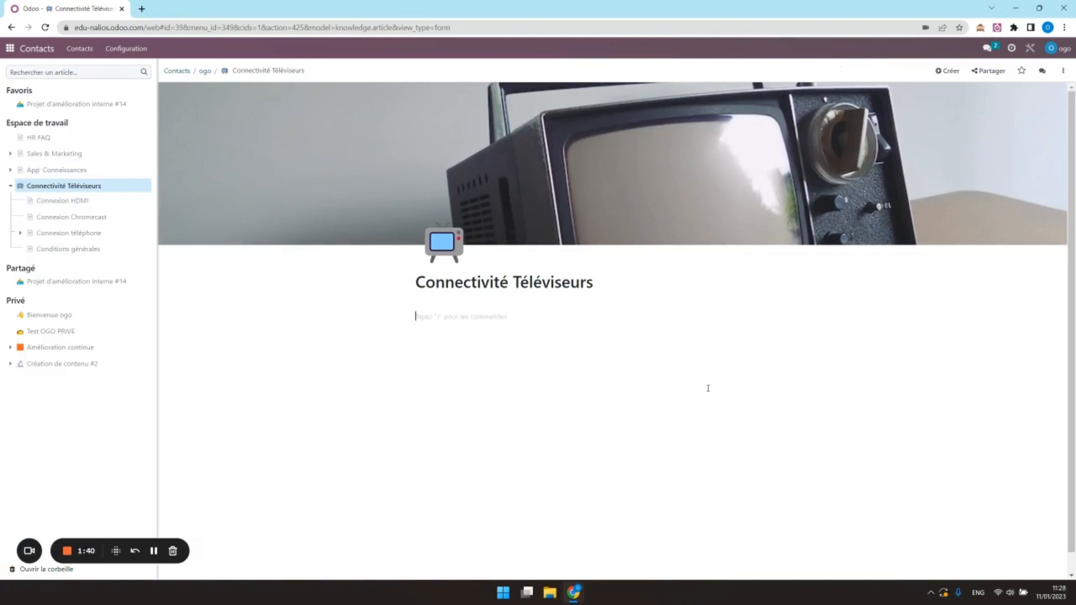
type("/model")
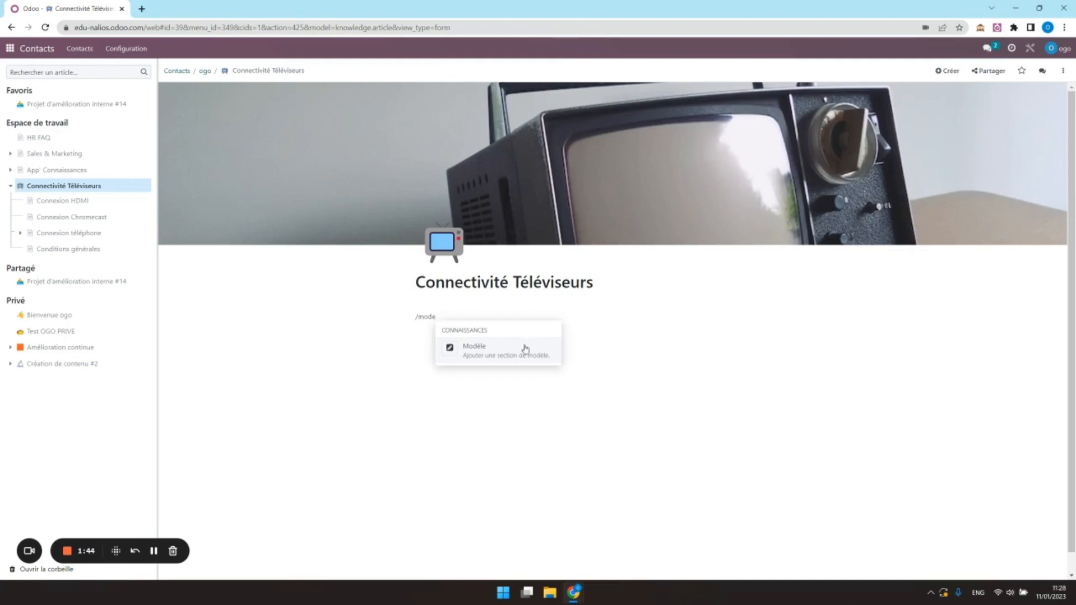
left_click(525, 349)
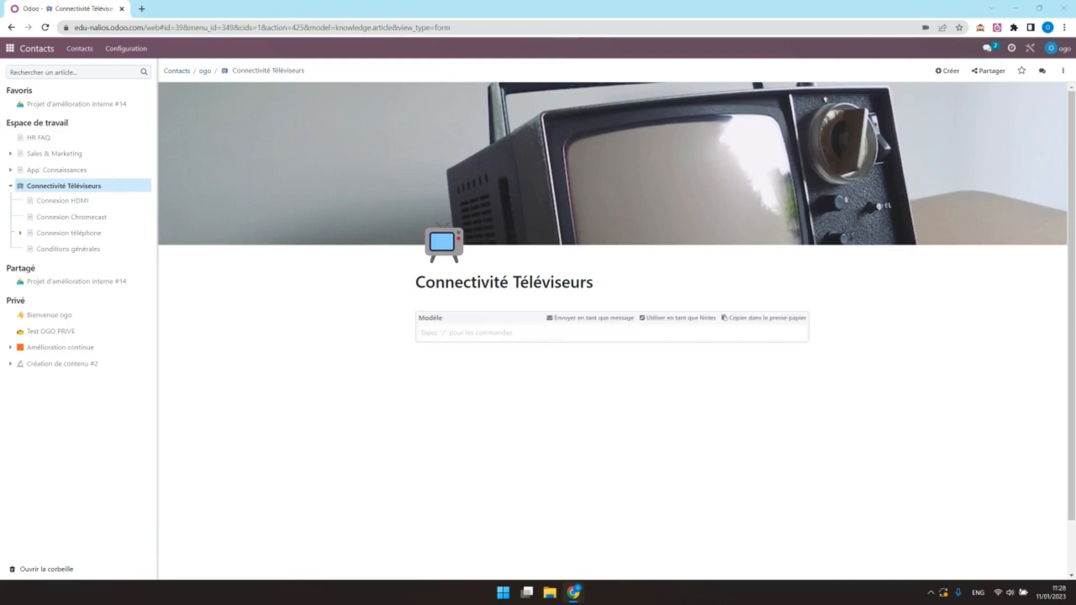
type("Bonjour, quelle type de connexion souhaitez-vous utiliser ? Connexion HDMI Connexion Chromecast Connexion téléphone Merci et bonne journée, Equipe Service")
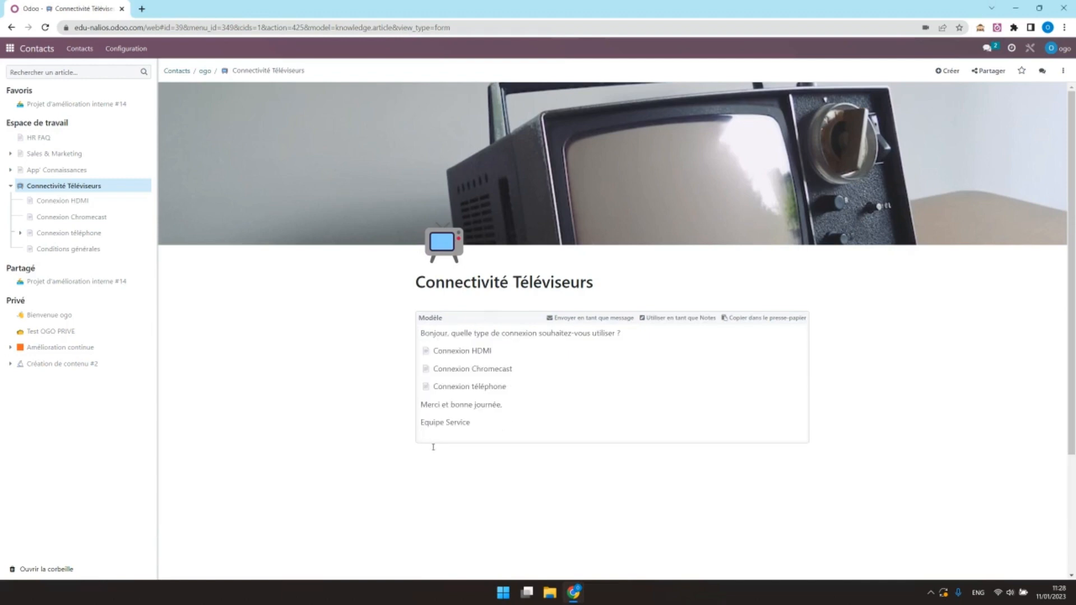
left_click(541, 461)
Reopen the Connectivité Téléviseurs article directly from the Connaissances app.
left_click(8, 48)
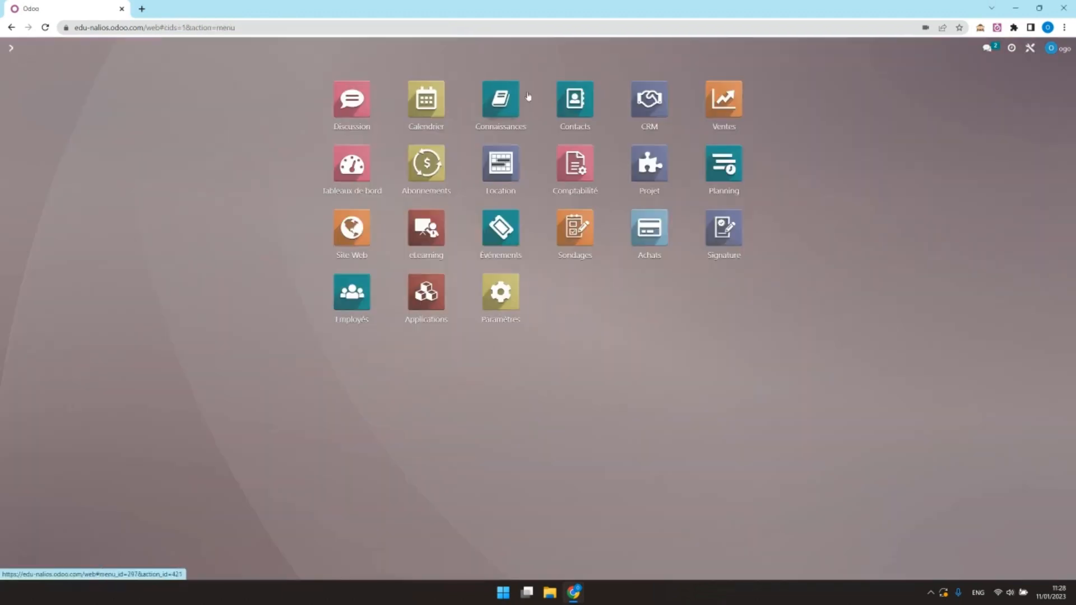
left_click(504, 100)
left_click(59, 185)
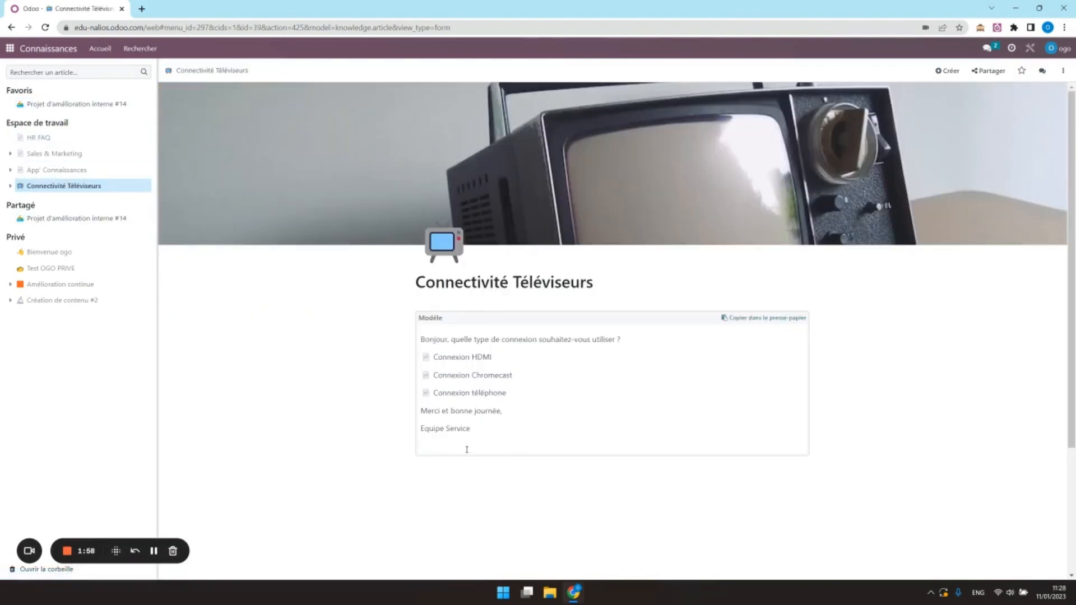
Delete the blank line at the end of the template block and copy the template to the clipboard.
left_click(467, 449)
key("BackSpace")
left_click(785, 320)
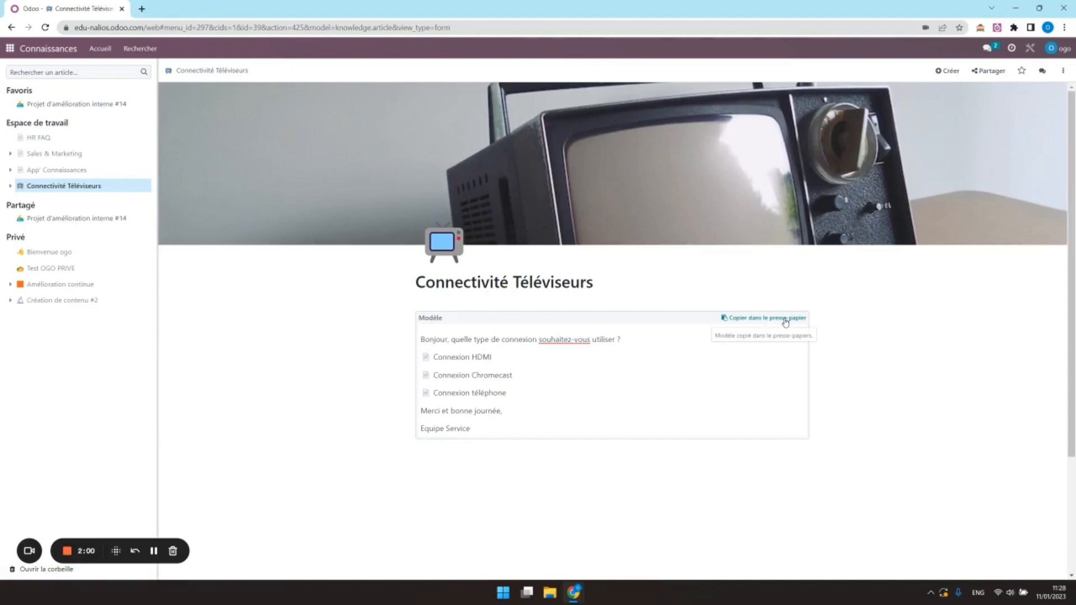
left_click(582, 475)
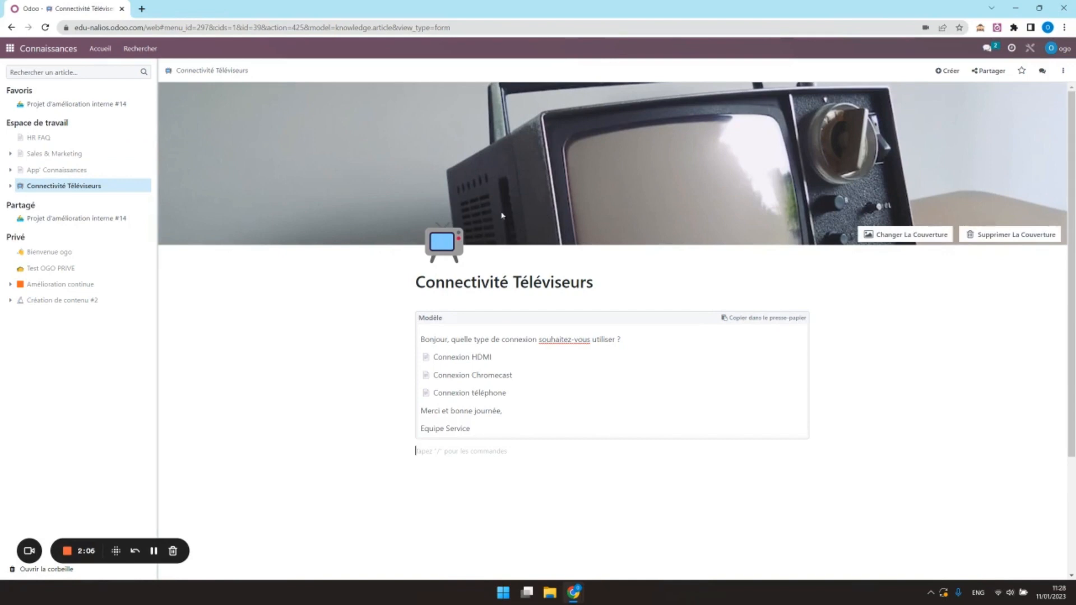
Go back to the Contacts app, filter the contacts by the logged-in user's name and open the matching record.
left_click(10, 48)
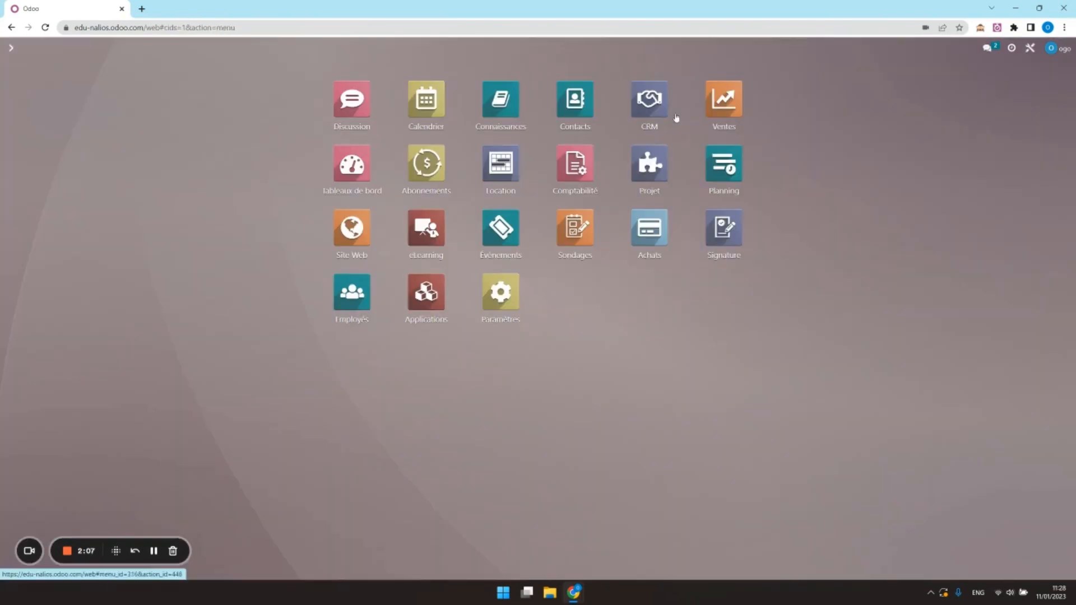
left_click(573, 109)
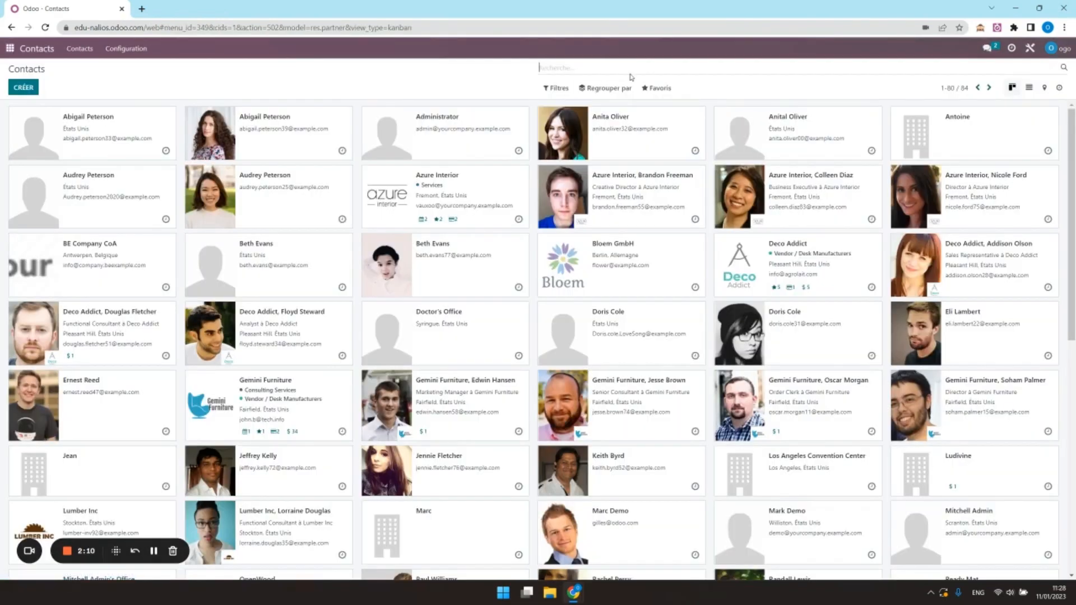
type("ogo")
left_click(747, 81)
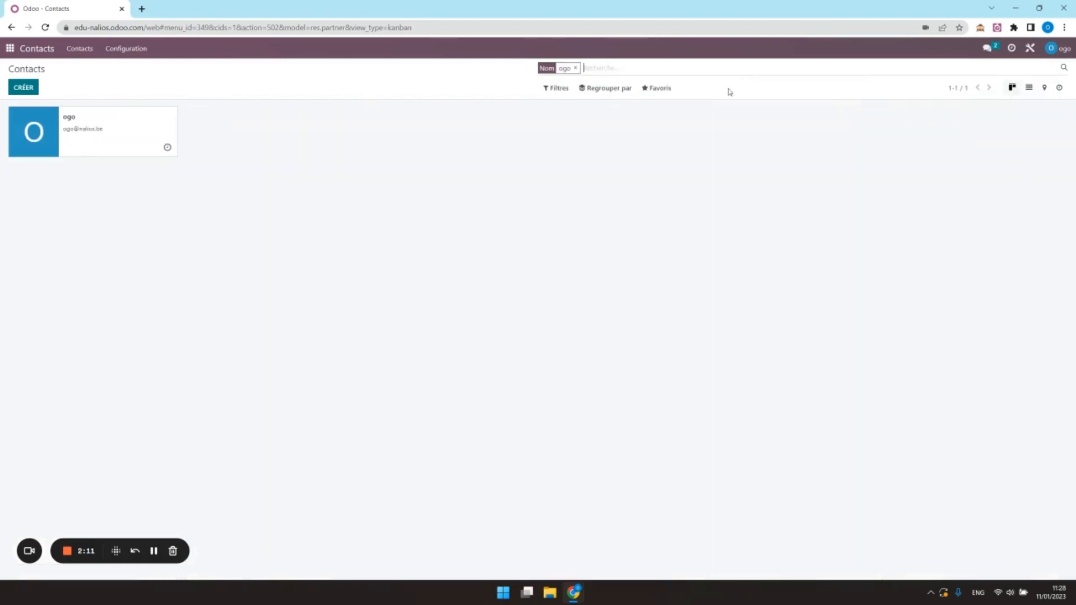
left_click(89, 124)
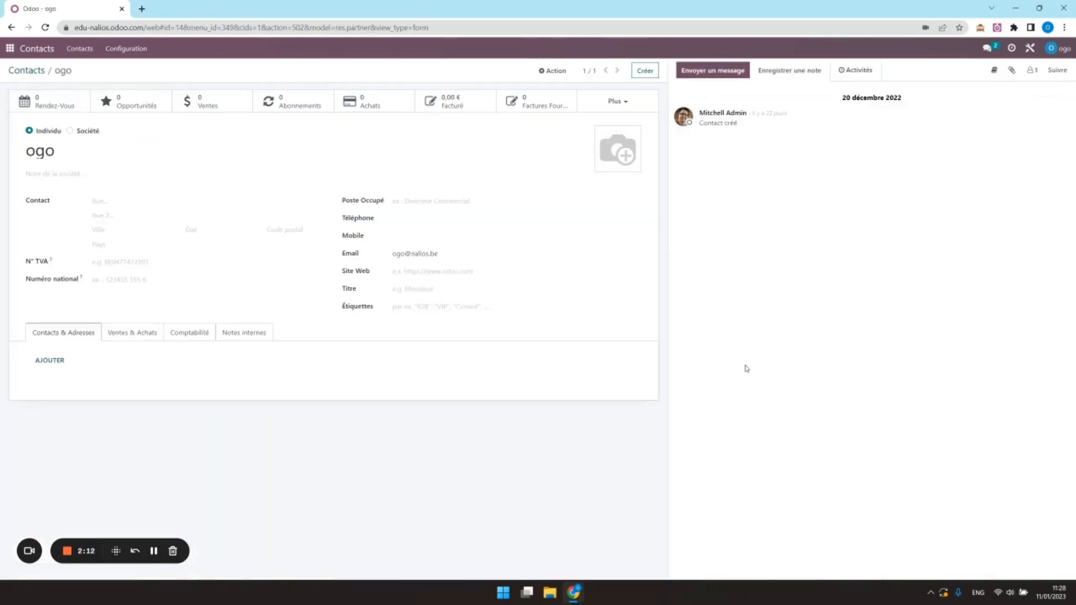
Open the Connectivité Téléviseurs article from the contact's record, load its template into a message to the contact and review the message text.
left_click(996, 71)
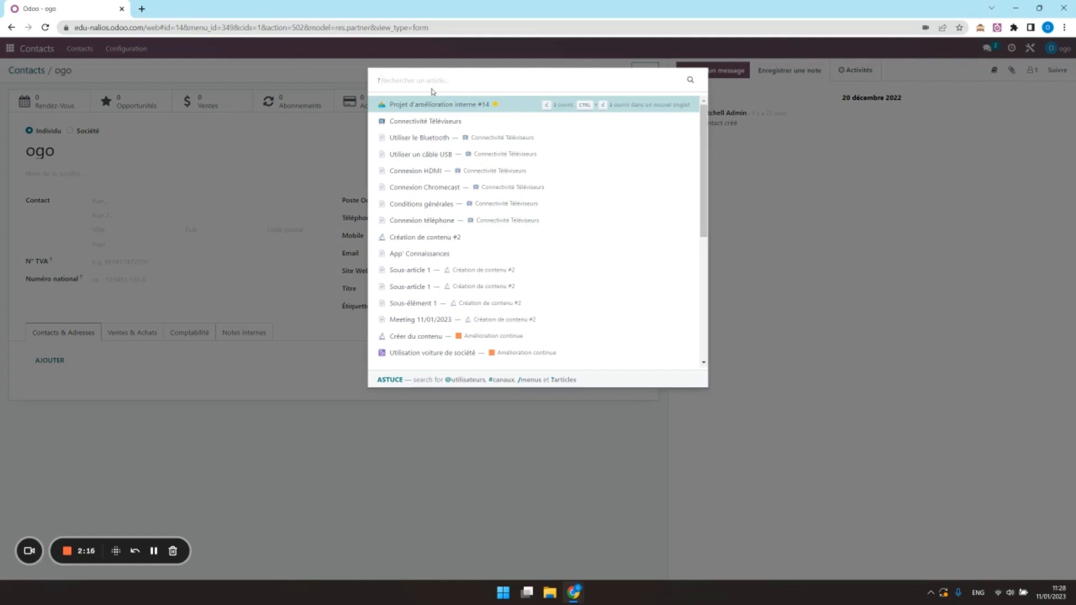
left_click(425, 121)
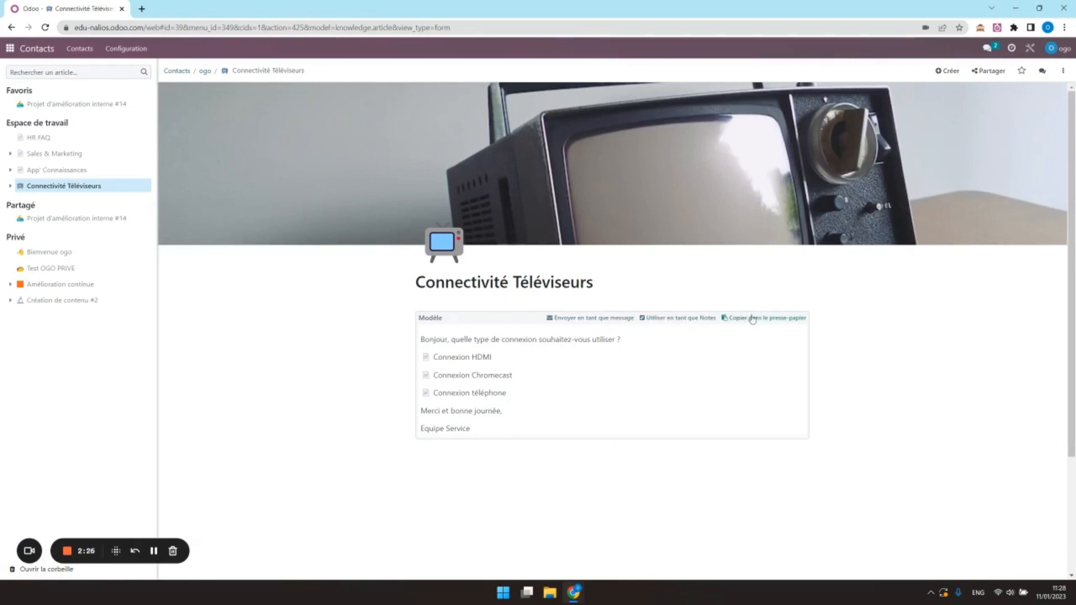
left_click(582, 324)
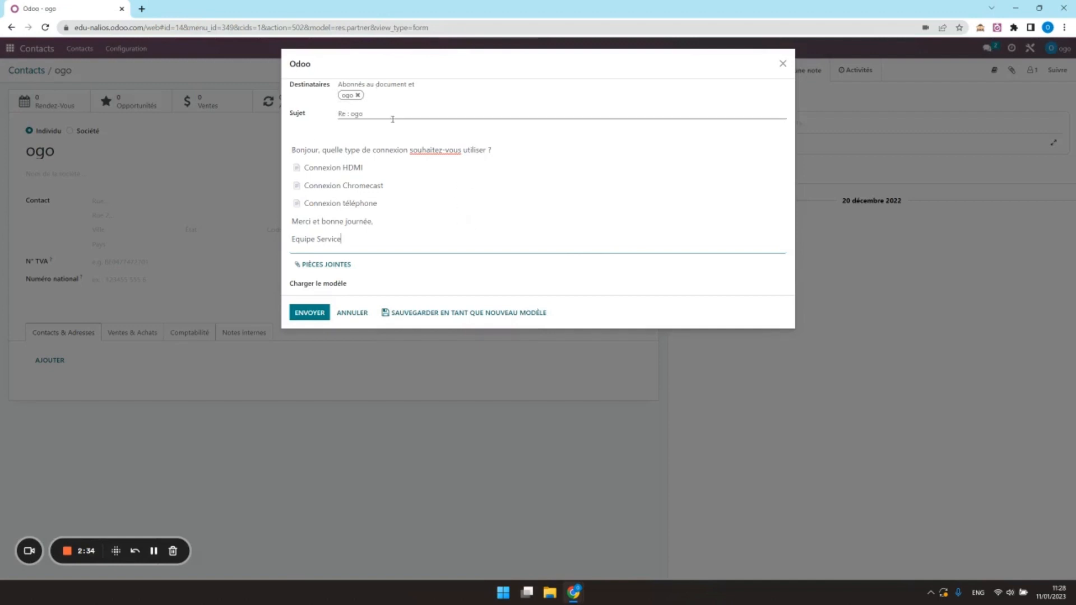
left_click_drag(299, 149, 410, 233)
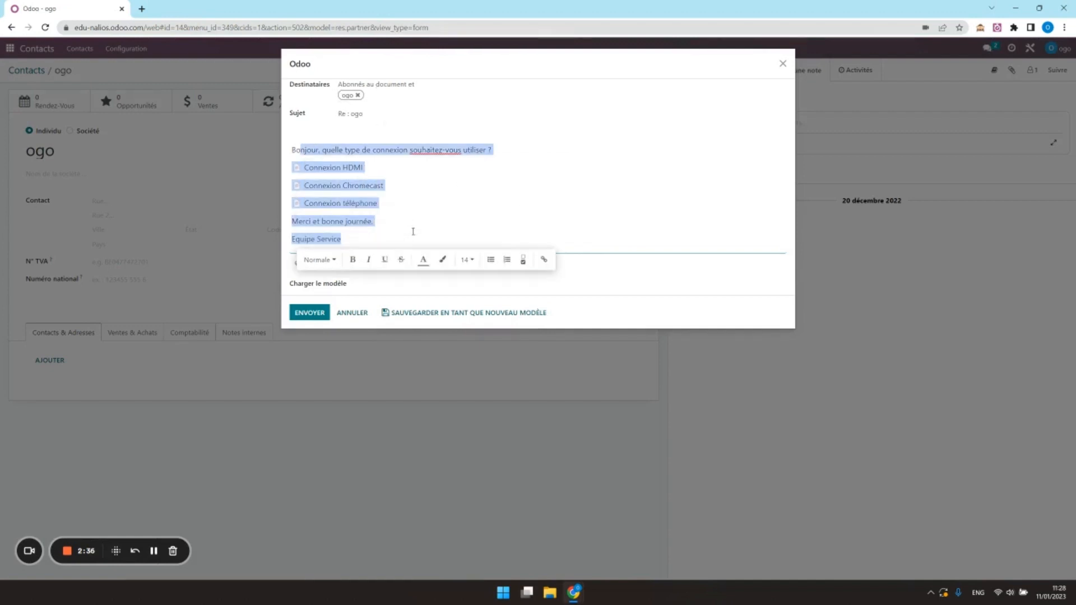
left_click(395, 202)
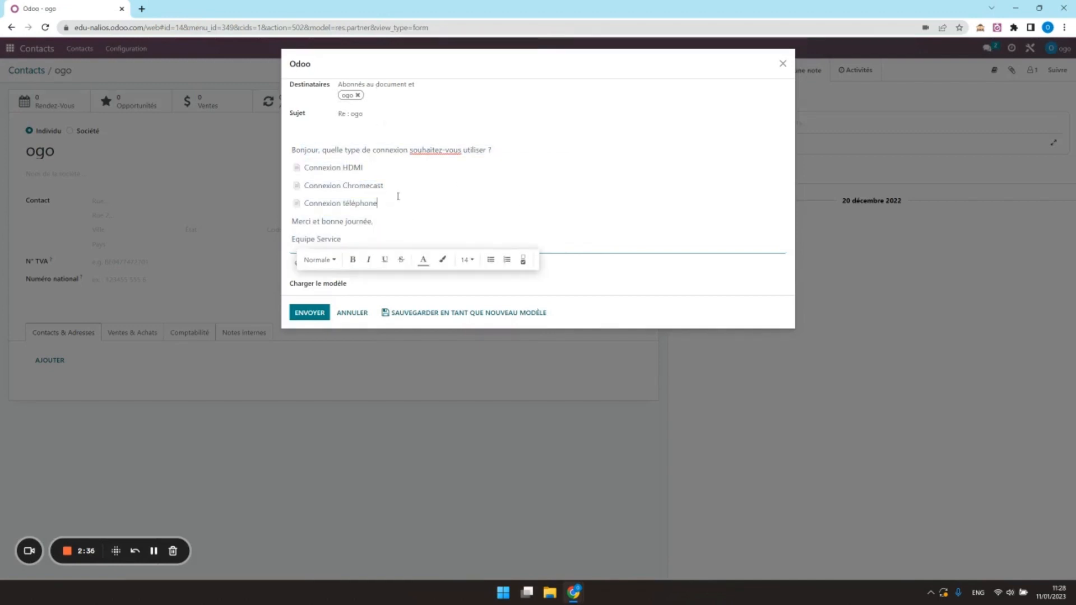
Discard the message to the contact and reopen the Connectivité Téléviseurs article from the contact's record.
left_click(351, 317)
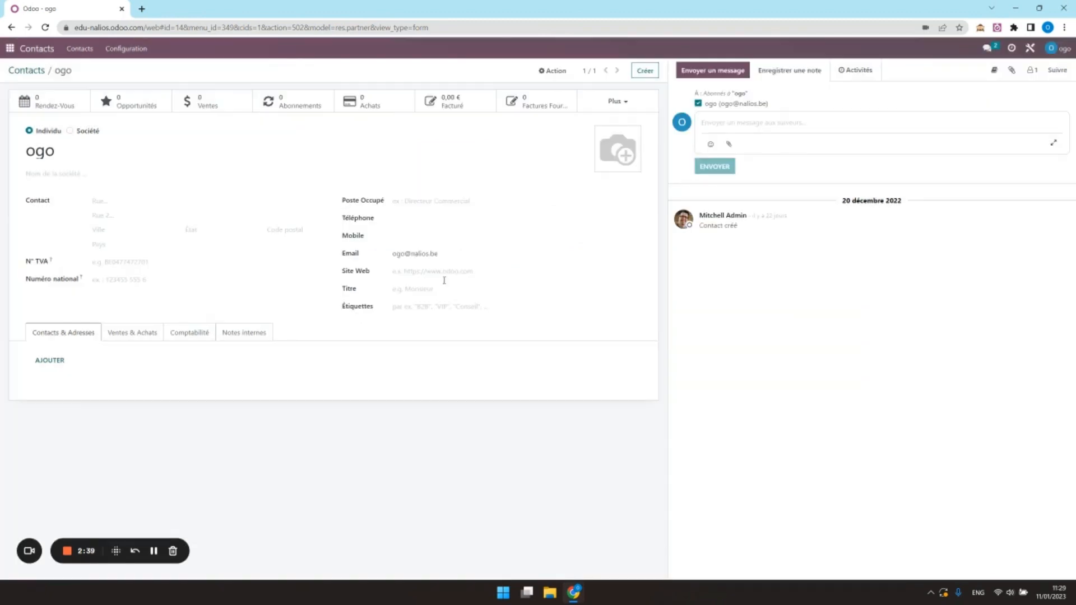
left_click(994, 72)
left_click(625, 122)
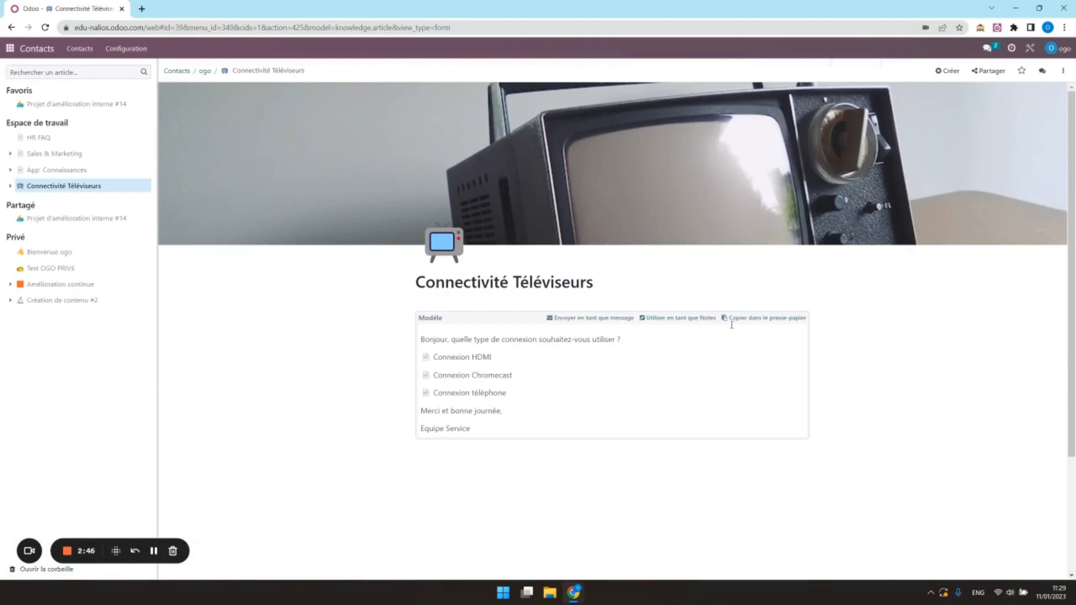
Go to the Ventes app, remove the Mes Devis filter and open the YourCompany sales order totalling 305,78.
left_click(10, 48)
left_click(726, 97)
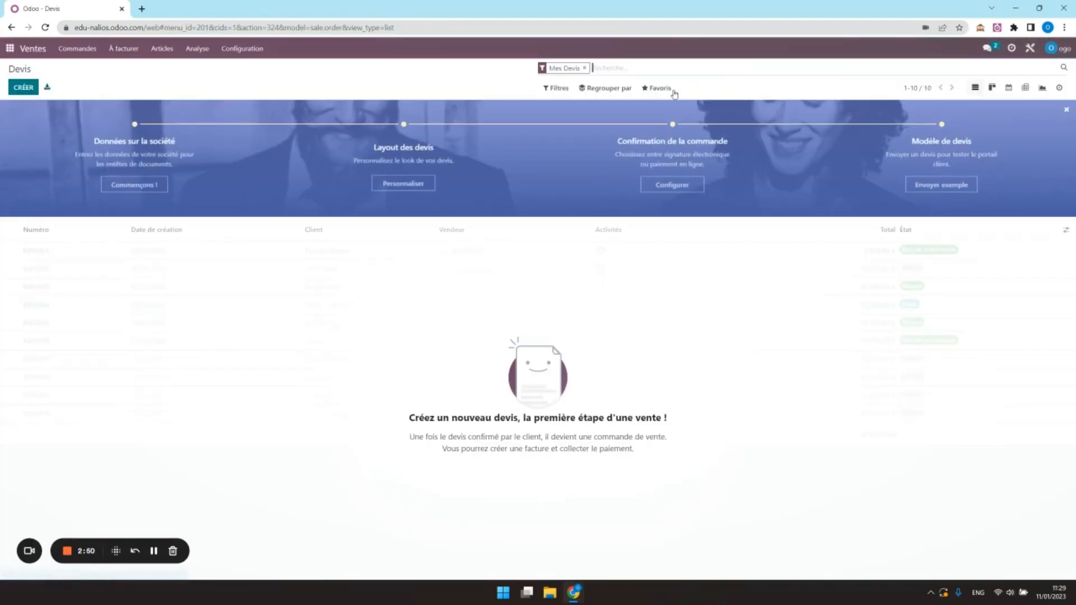
left_click(584, 69)
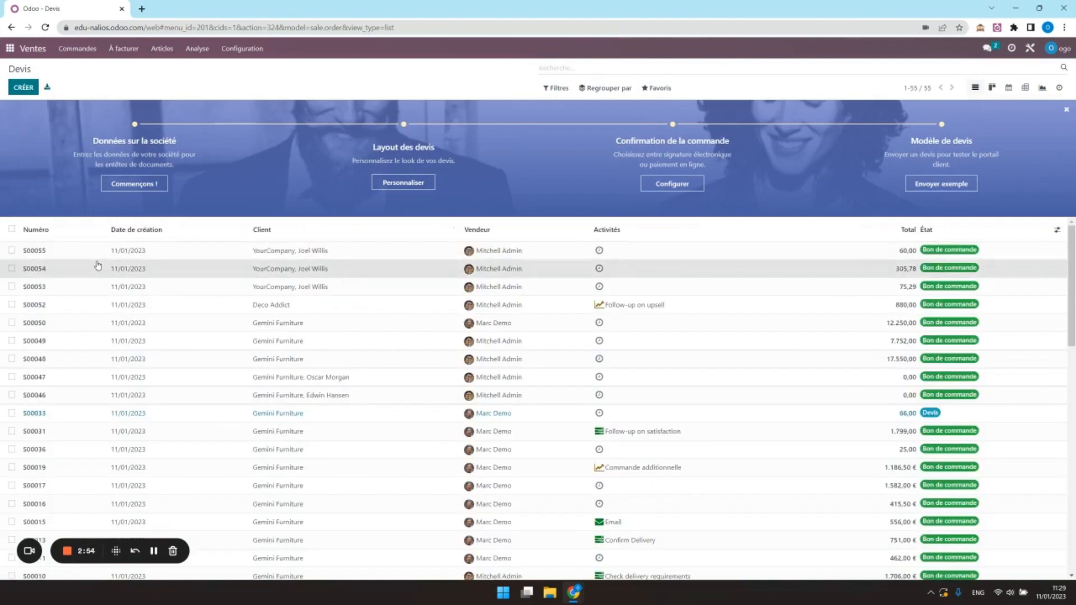
left_click(99, 267)
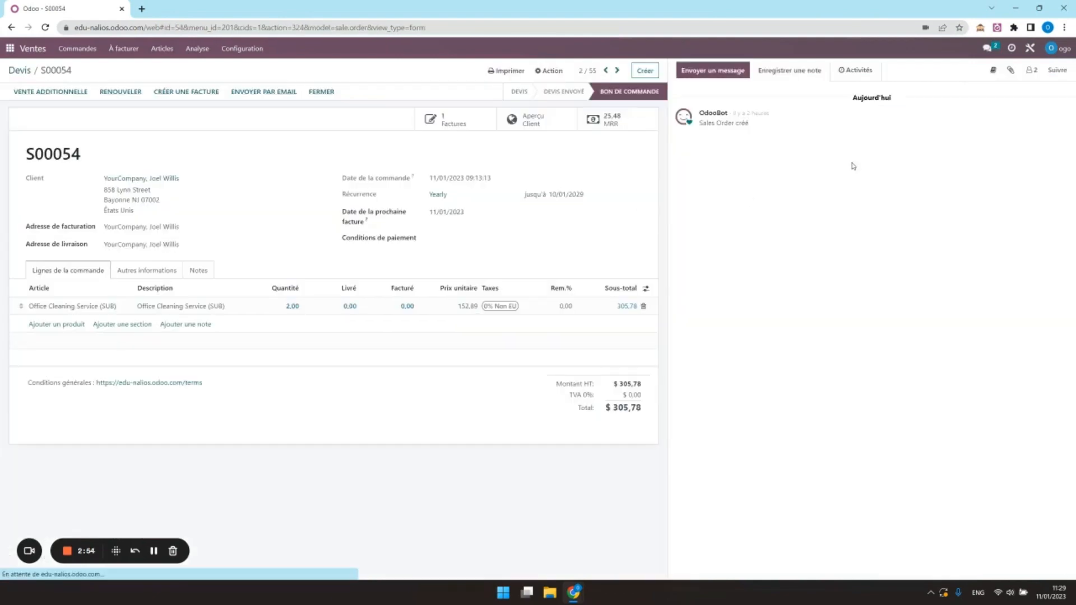
Open the Connectivité Téléviseurs article from the sales order and go to its Conditions générales sub-article.
left_click(993, 72)
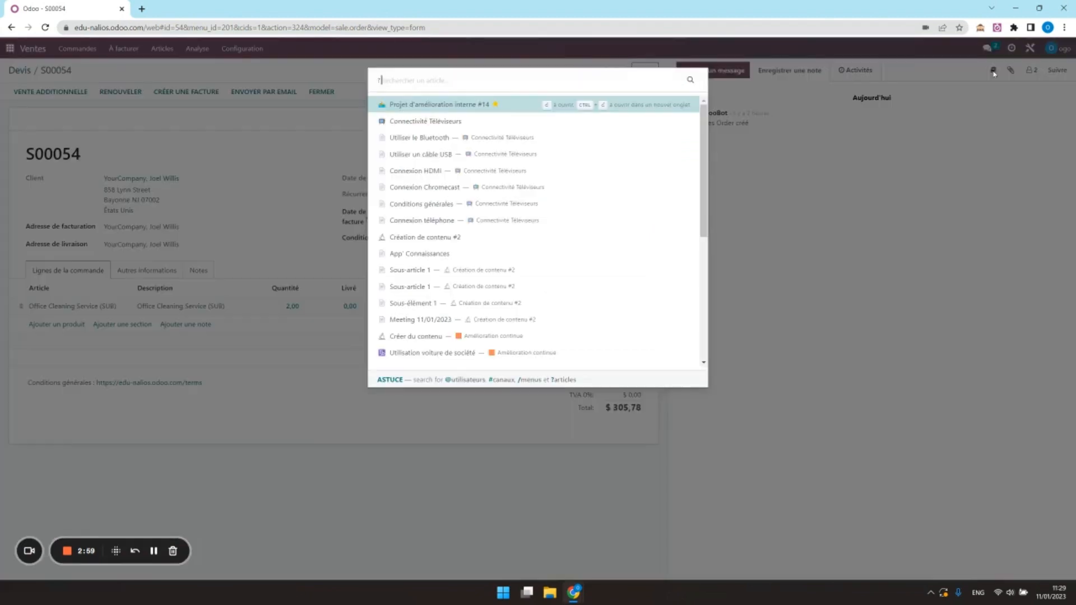
left_click(470, 122)
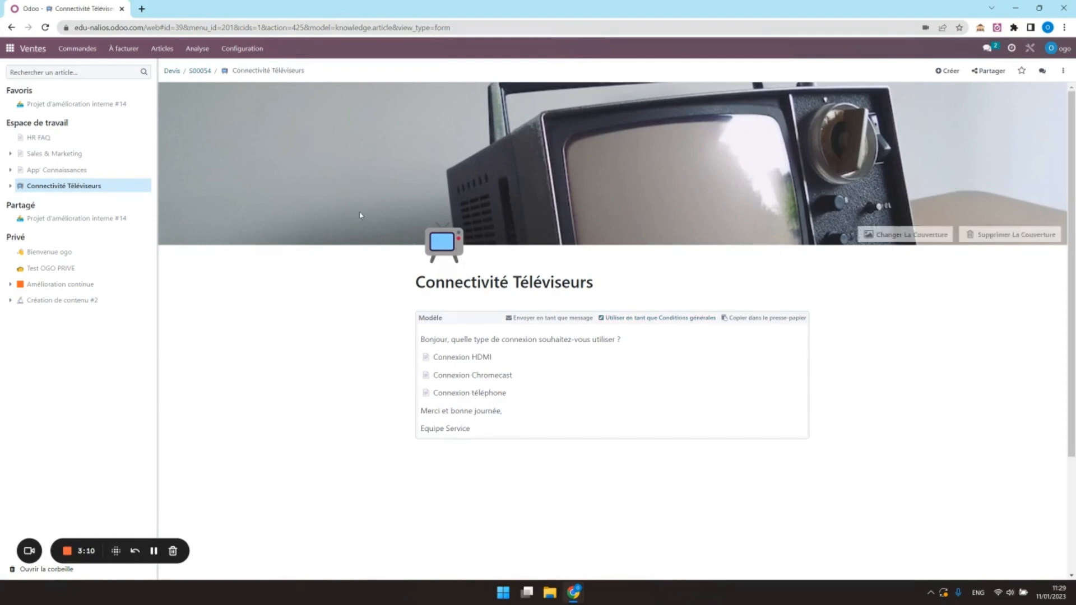
left_click(10, 187)
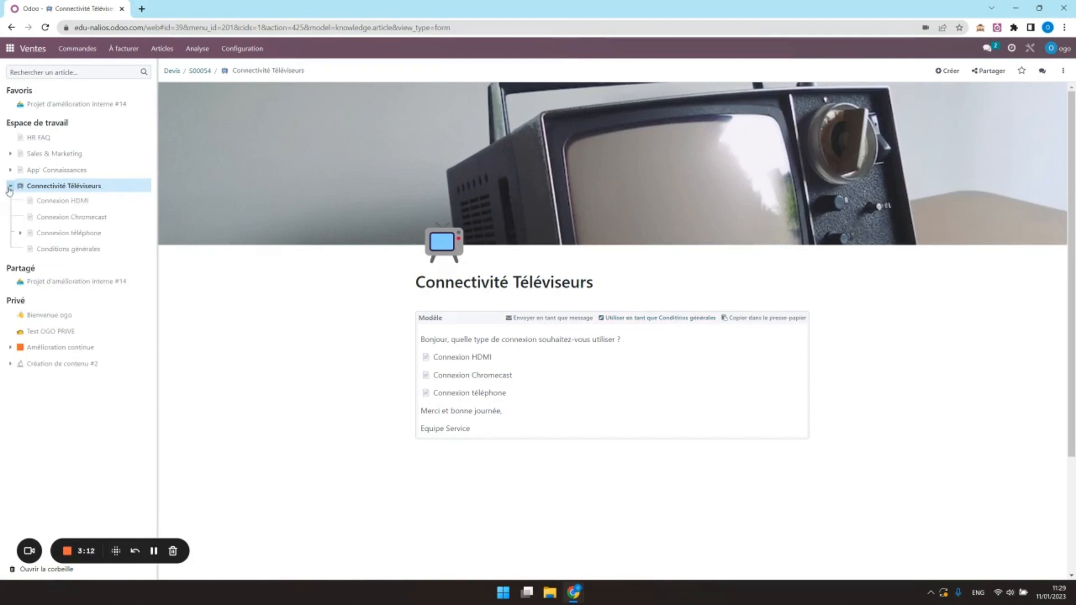
left_click(79, 248)
Insert a template block (Modèle) in the Conditions générales article and fill it with a copy of the article's whole text.
left_click_drag(416, 115, 733, 434)
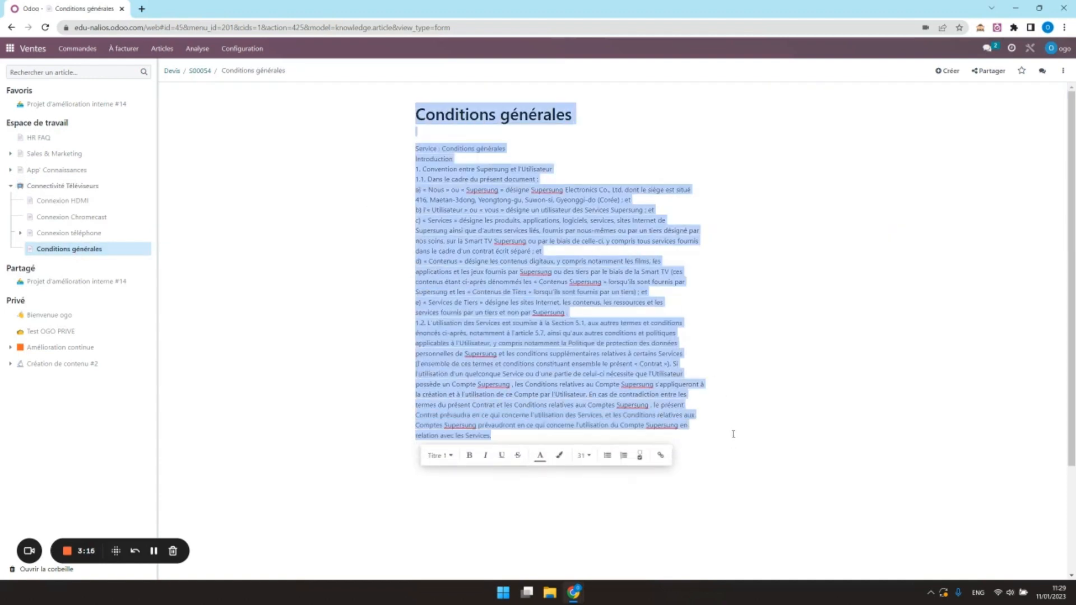
key("BackSpace")
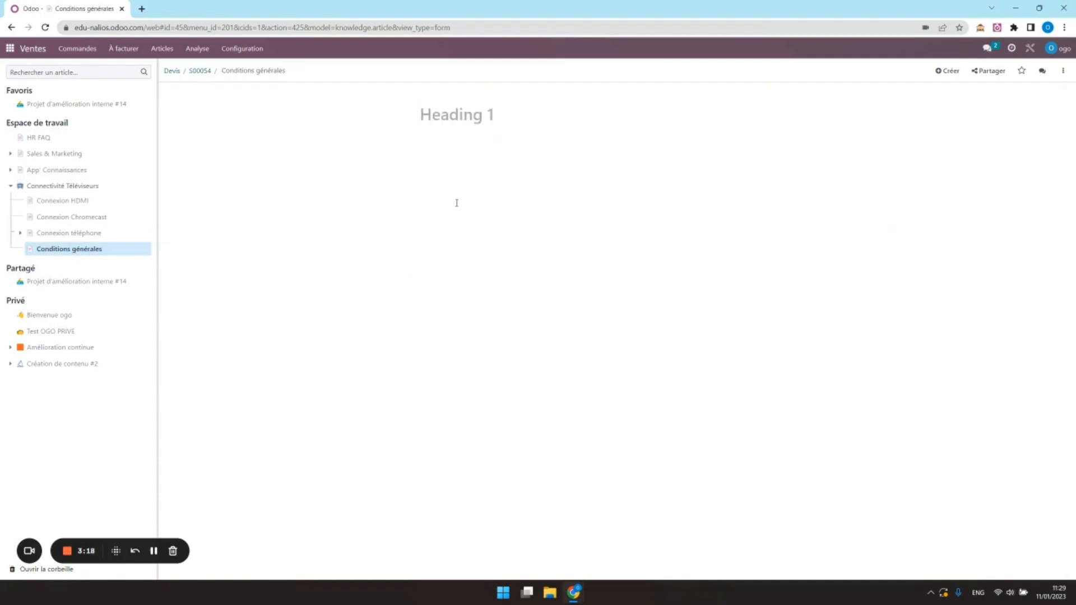
type("/")
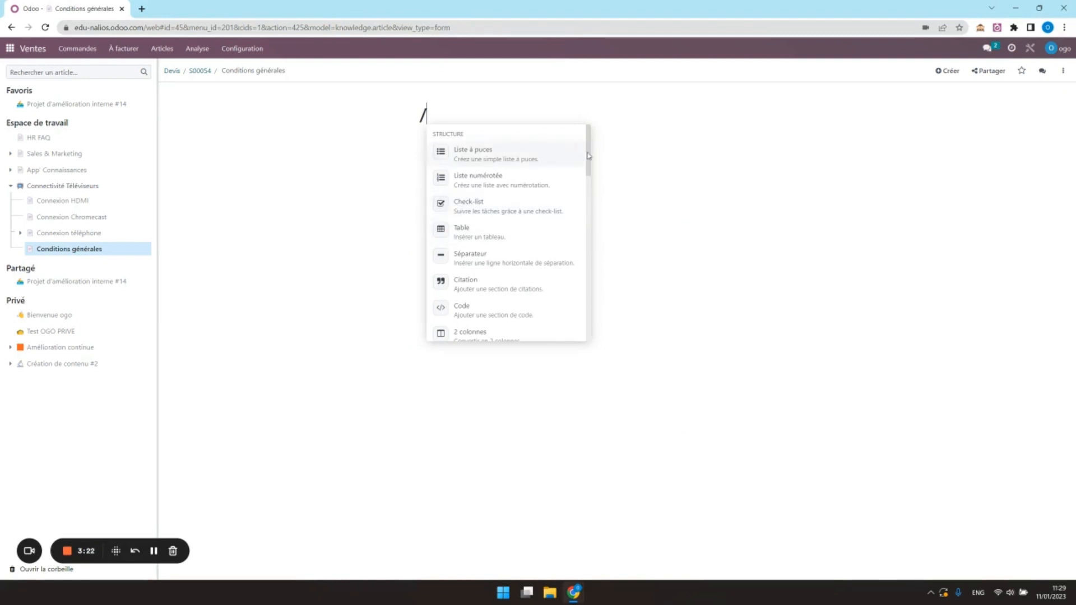
left_click_drag(590, 158, 590, 326)
left_click(546, 287)
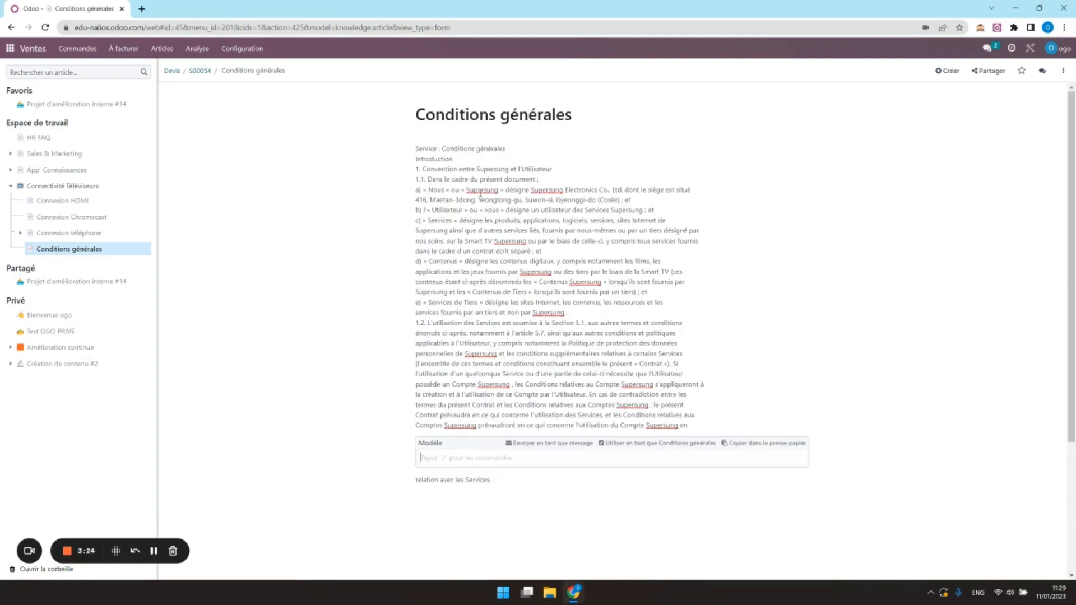
key("ctrl+v")
scroll(449, 460, "down", 2)
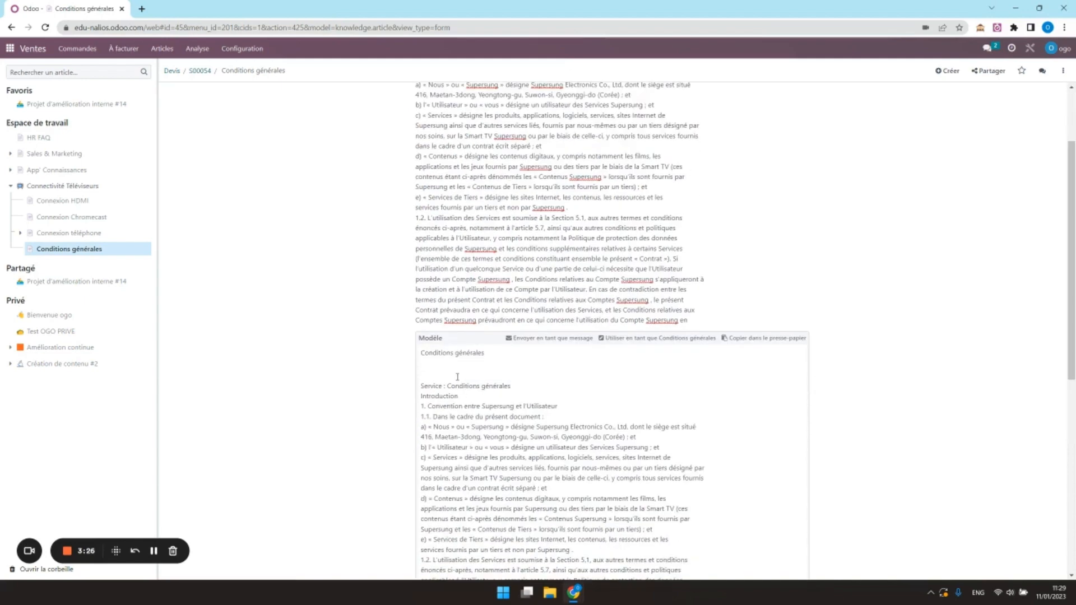
Remove the blank line under the Conditions générales heading in the template block and make that heading bold.
left_click(452, 369)
key("Delete")
triple_click(444, 358)
left_click(440, 354)
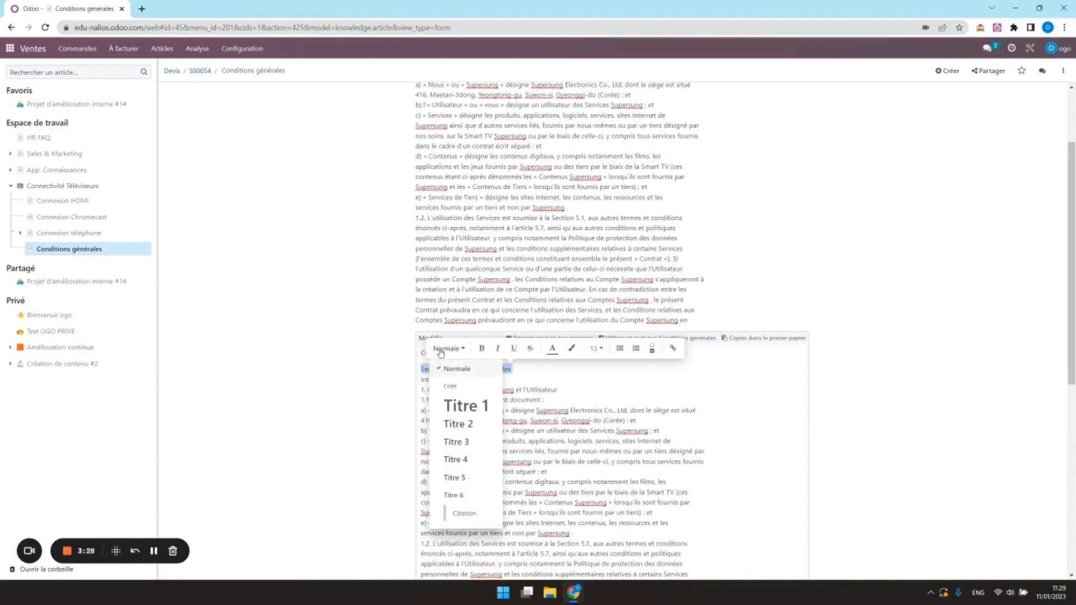
triple_click(428, 354)
left_click(481, 332)
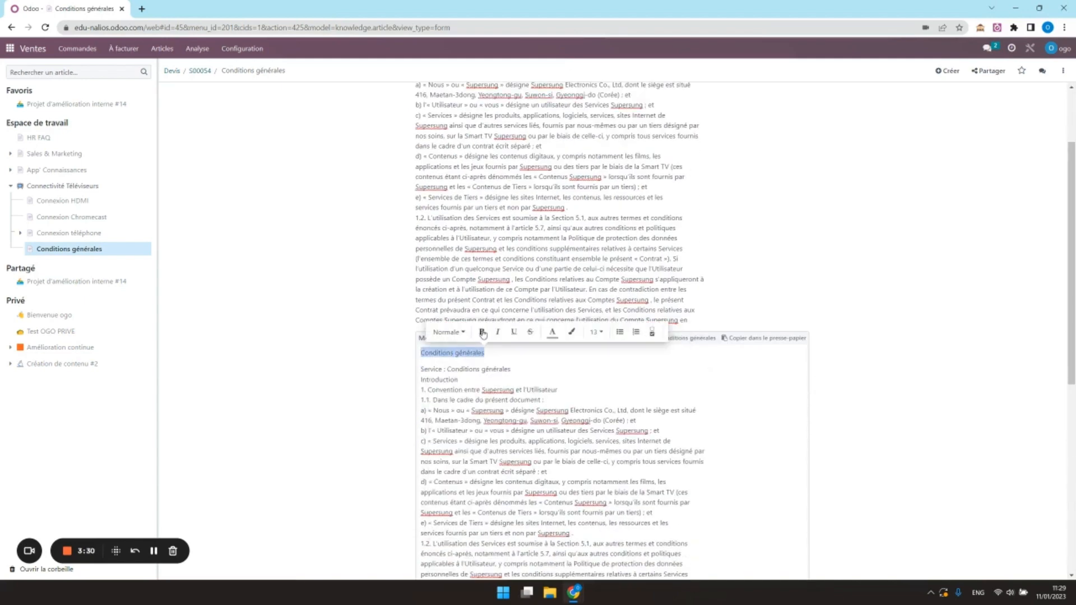
left_click(722, 259)
Try to delete the leftover line "relation avec les Services." below the template block.
scroll(703, 318, "down", 5)
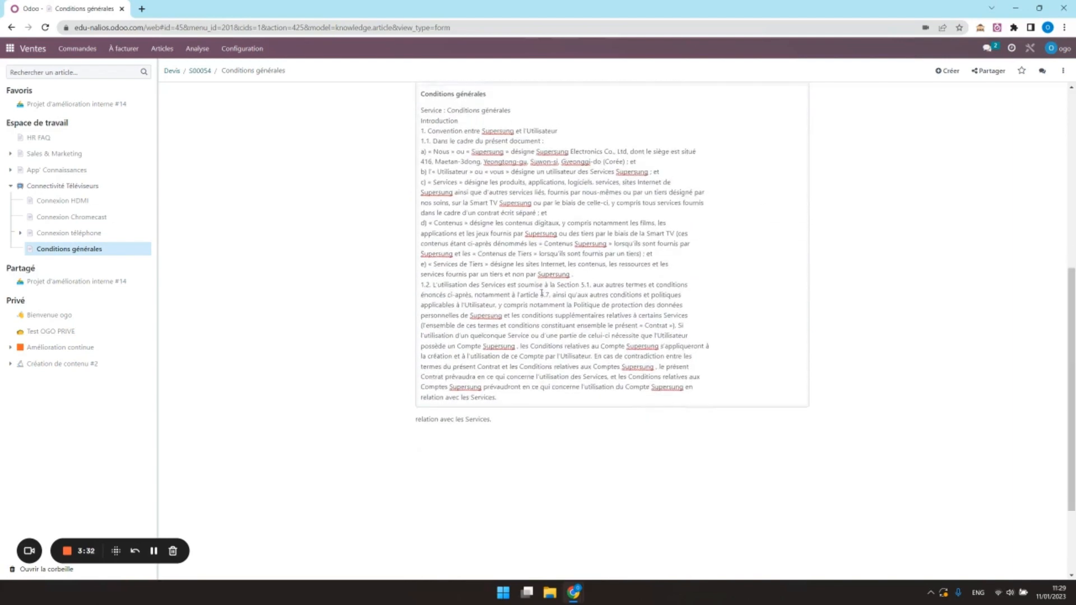
left_click_drag(509, 417, 366, 415)
key("BackSpace")
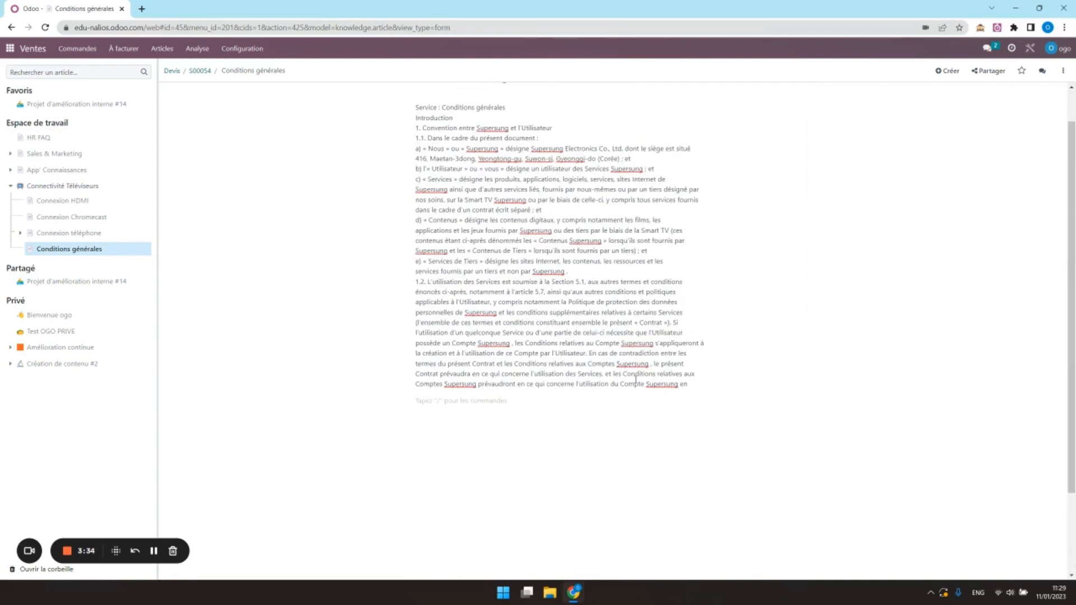
key("ctrl+v")
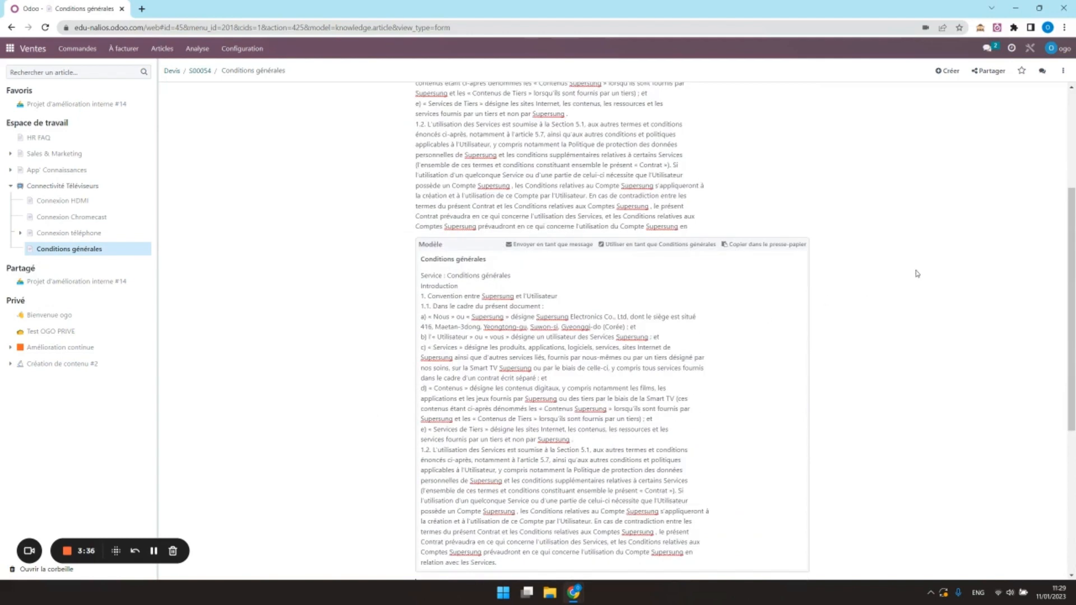
Use the template as the Conditions générales of the sales order and review the inserted terms.
left_click(646, 245)
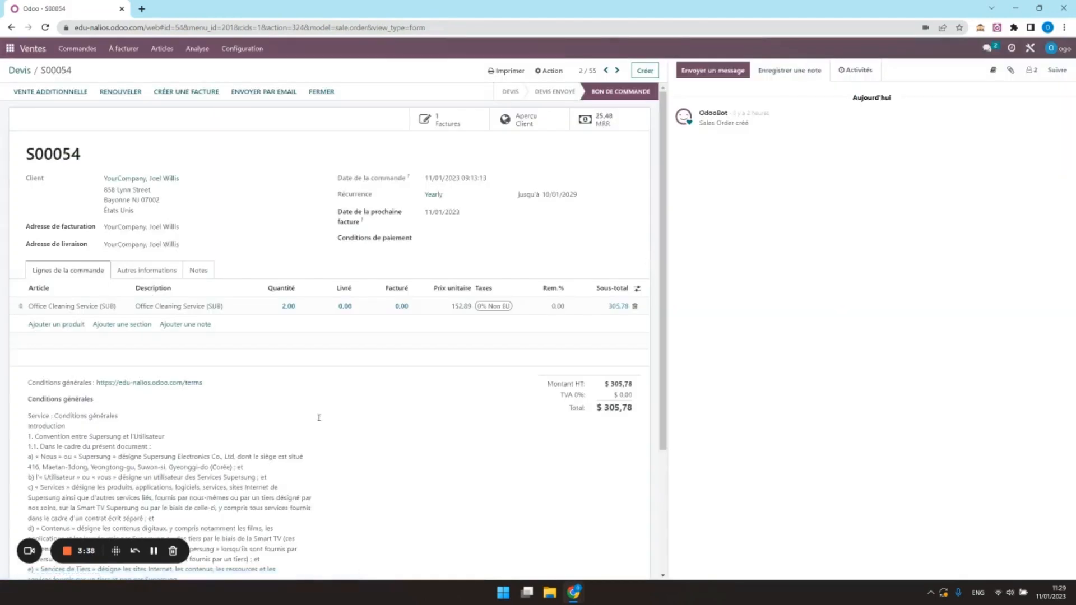
scroll(319, 418, "down", 3)
left_click(136, 320)
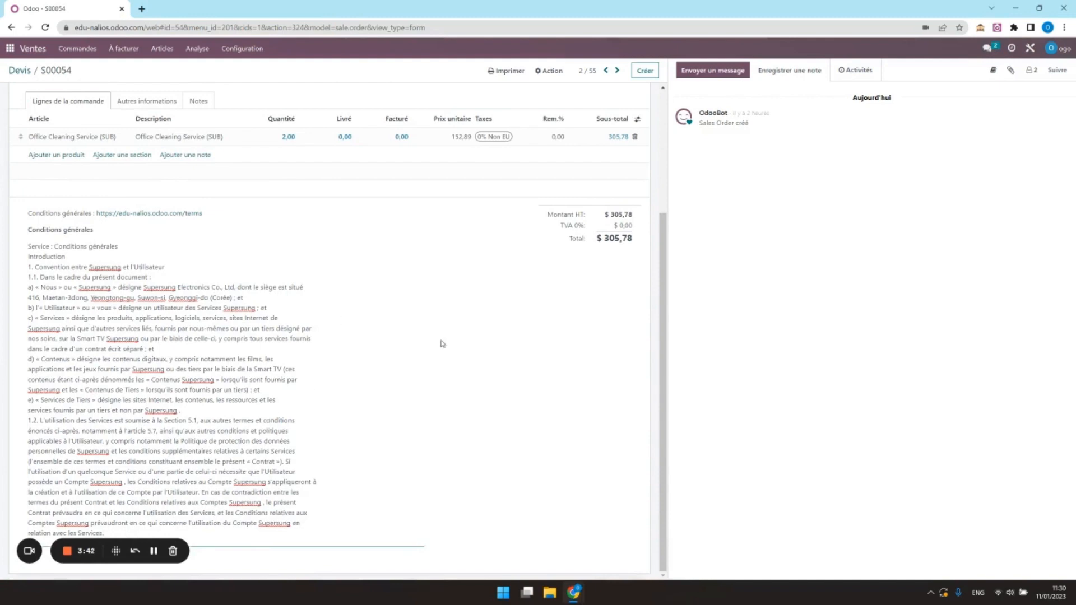
scroll(443, 343, "up", 3)
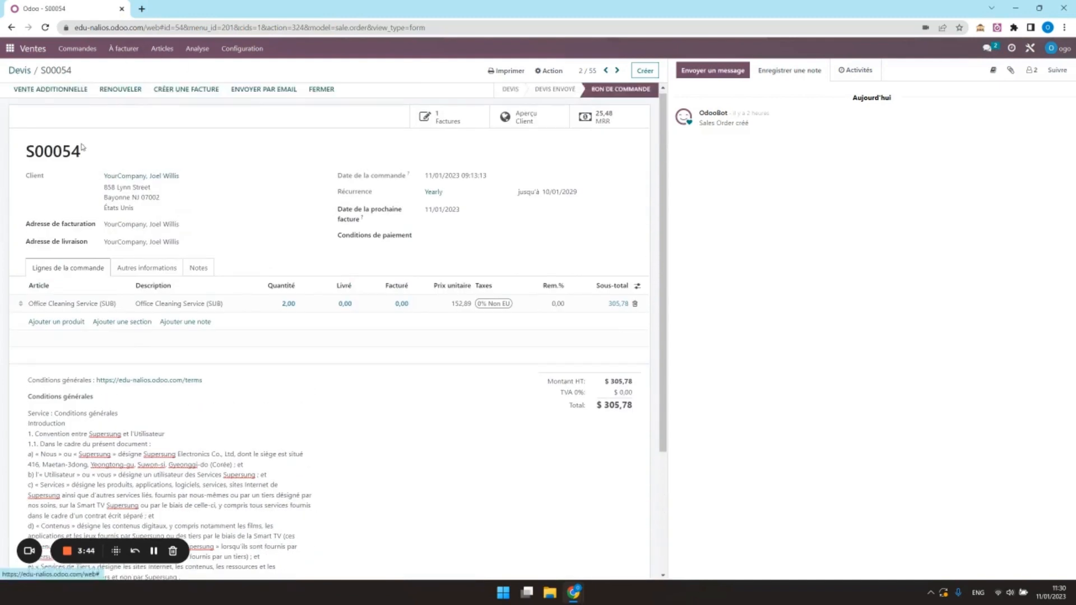
Open the Gemini Furniture order totalling 1.186,50 € and use the Conditions générales sub-article's template as its terms.
left_click(21, 70)
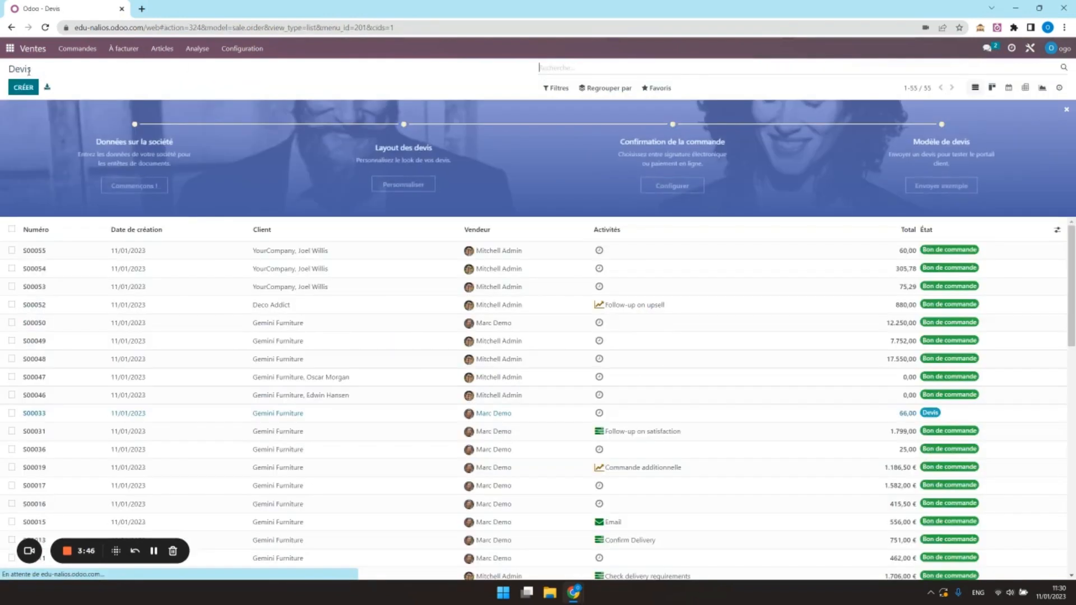
left_click(204, 467)
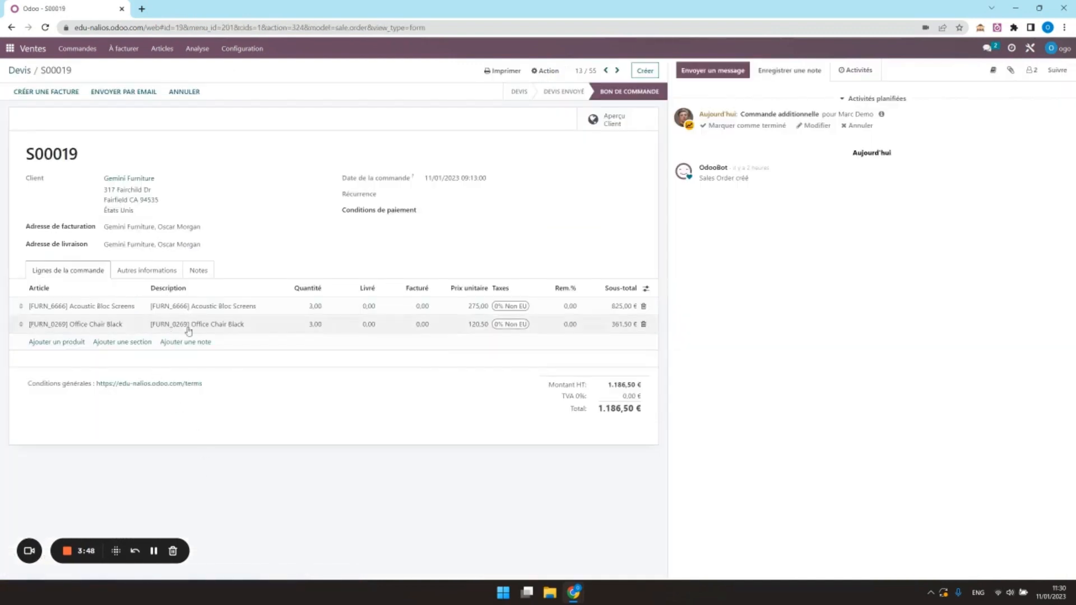
left_click(993, 70)
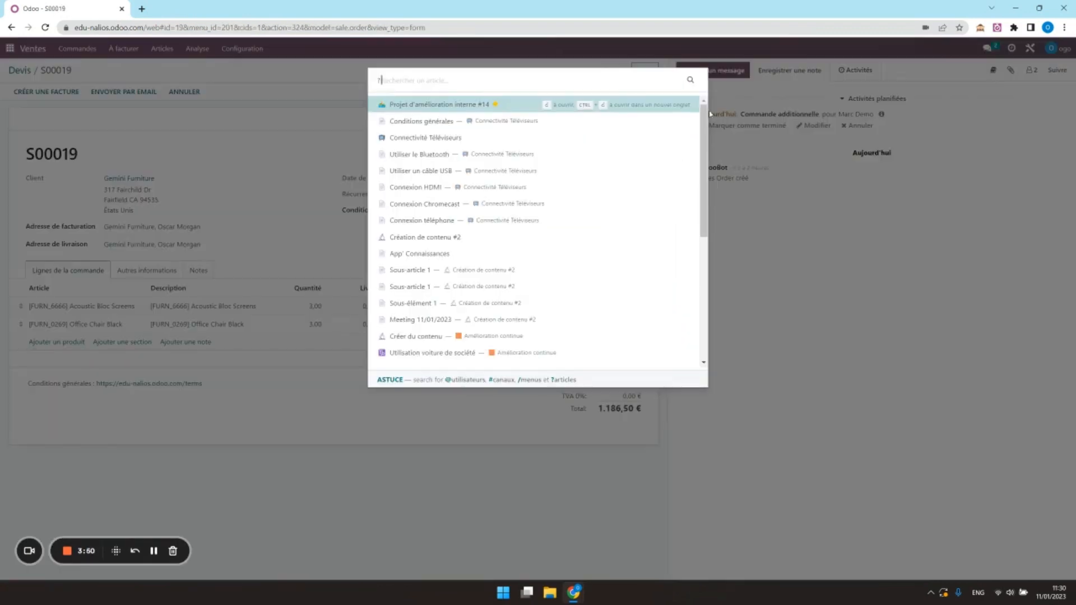
left_click(415, 137)
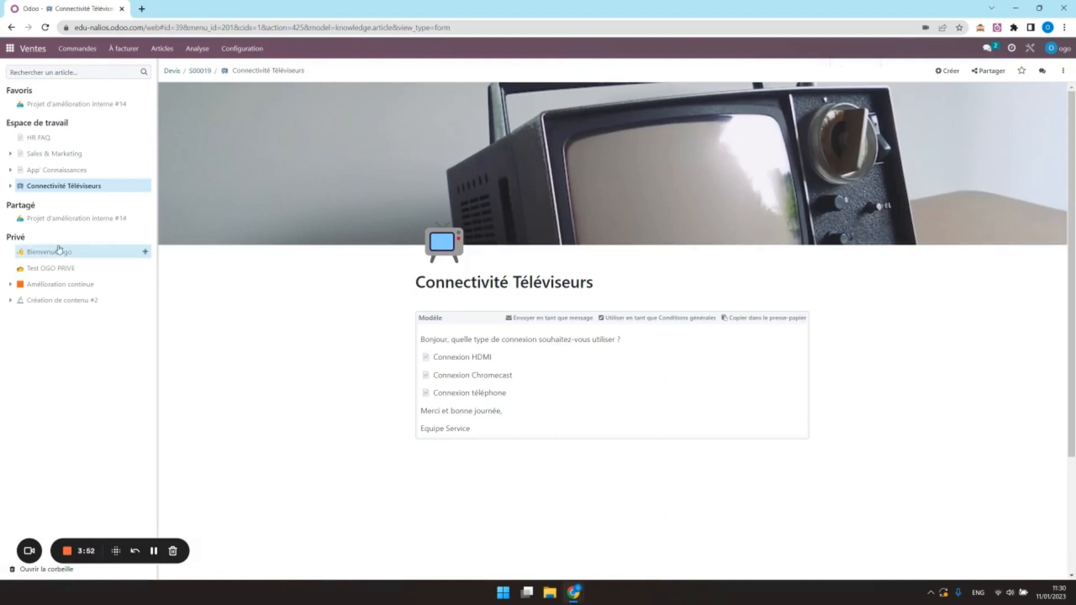
left_click(10, 186)
left_click(68, 248)
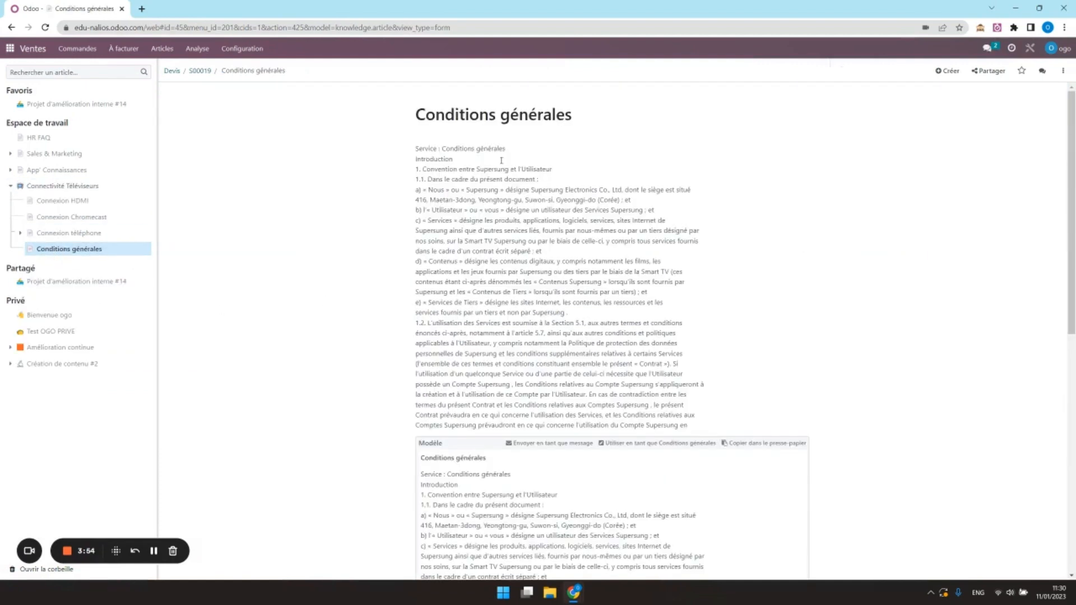
left_click(700, 445)
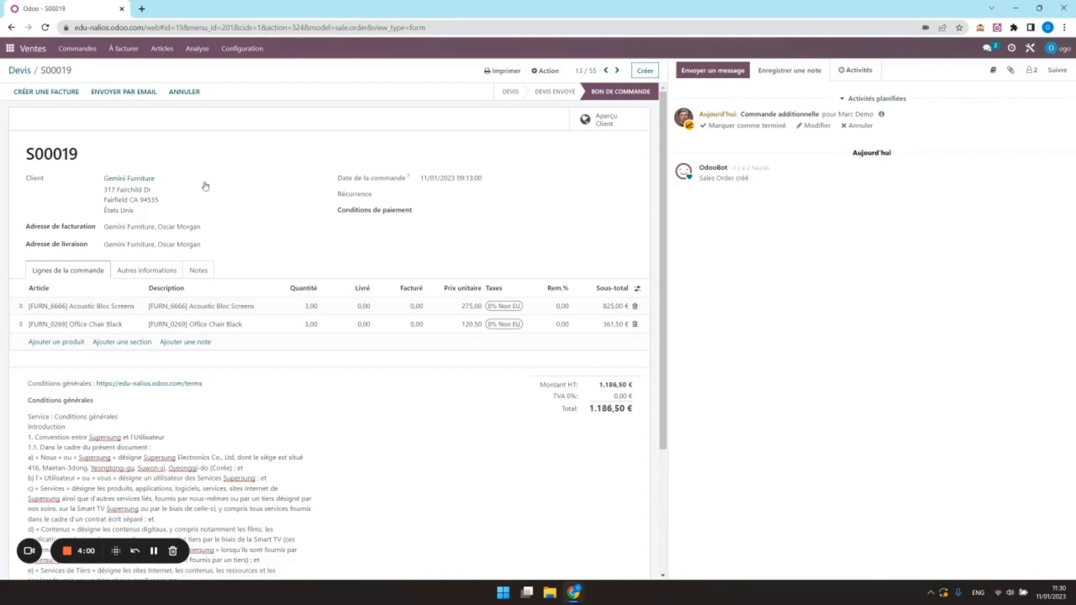
Go to the Projet app and open the Meeting Room Furnitures task in the Office Design project.
left_click(10, 48)
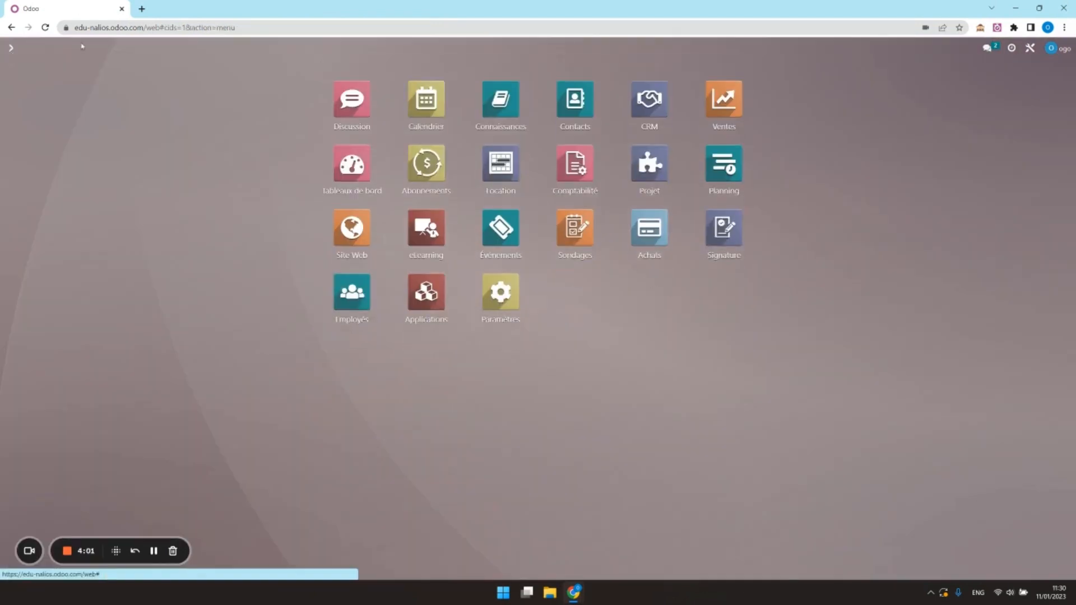
left_click(636, 194)
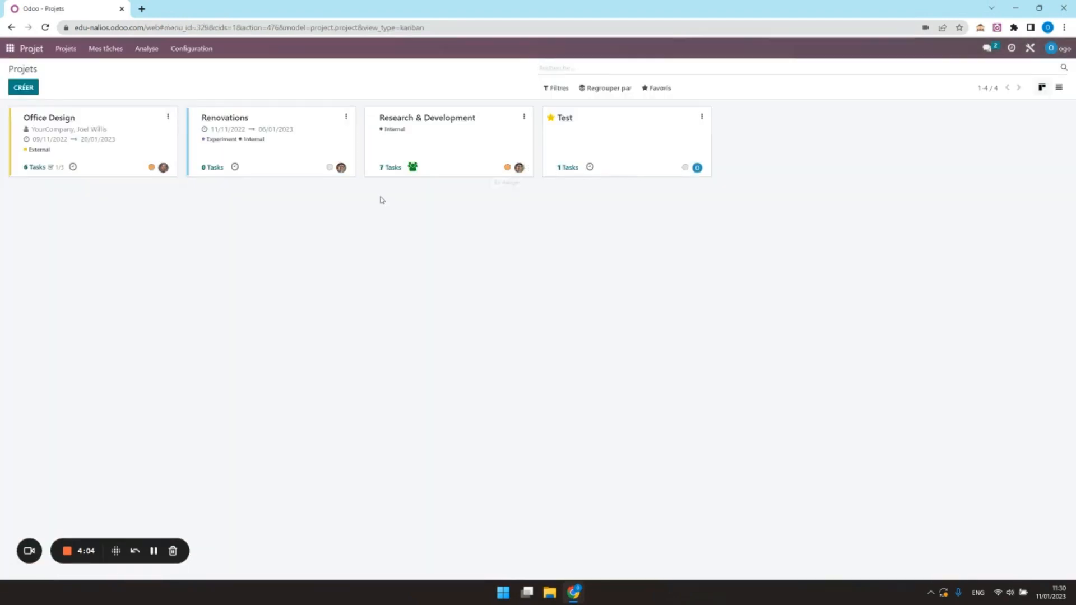
left_click(98, 128)
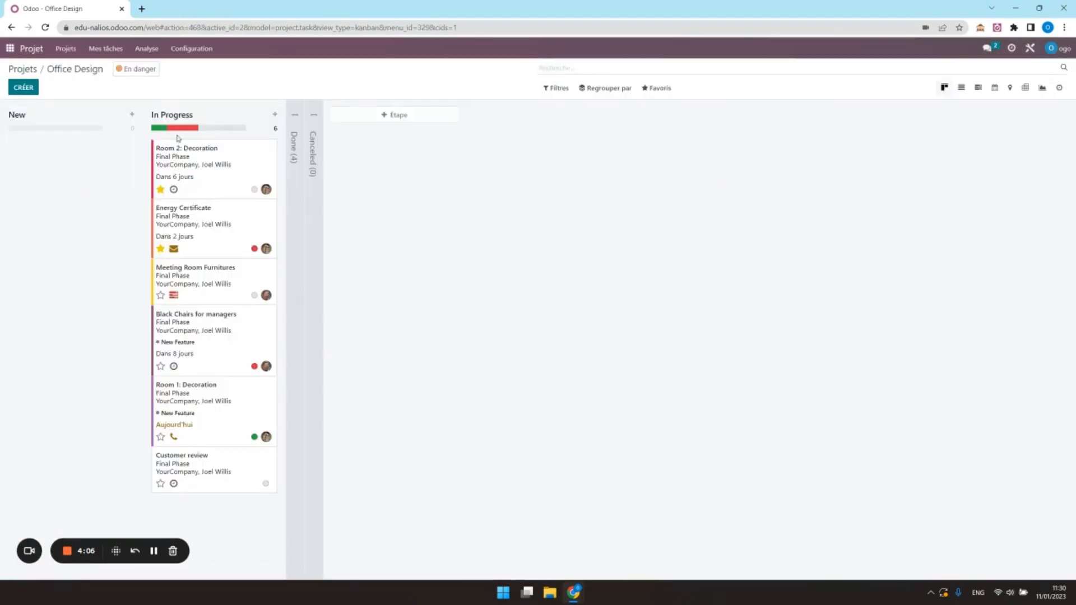
left_click(205, 274)
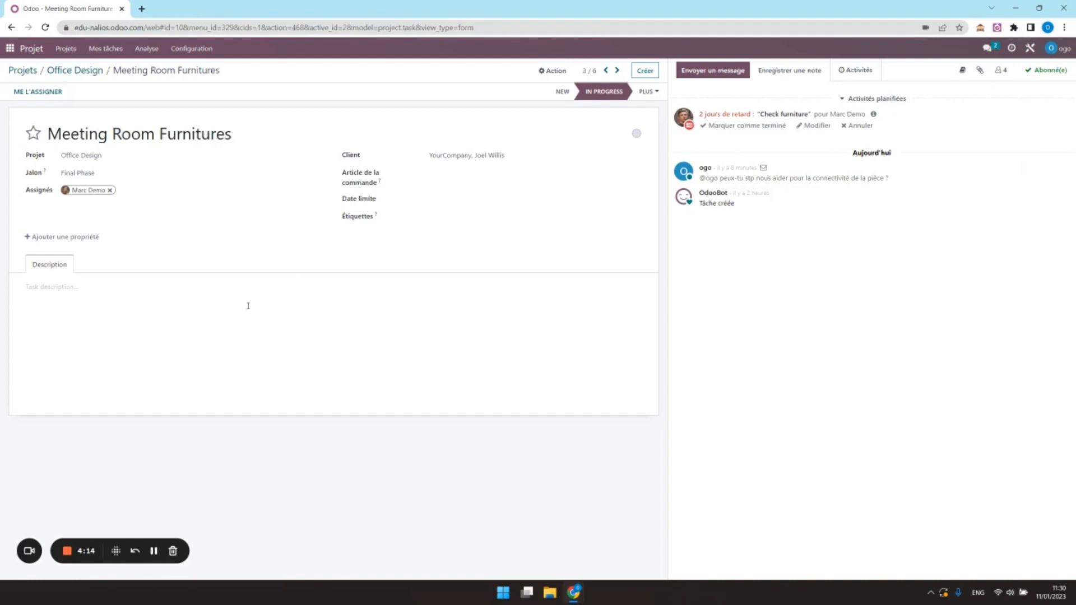
left_click(86, 328)
type("fzefze")
double_click(59, 289)
key("BackSpace")
Use the Connectivité Téléviseurs article's template as the description of the Meeting Room Furnitures task, and return to the apps overview.
left_click(961, 71)
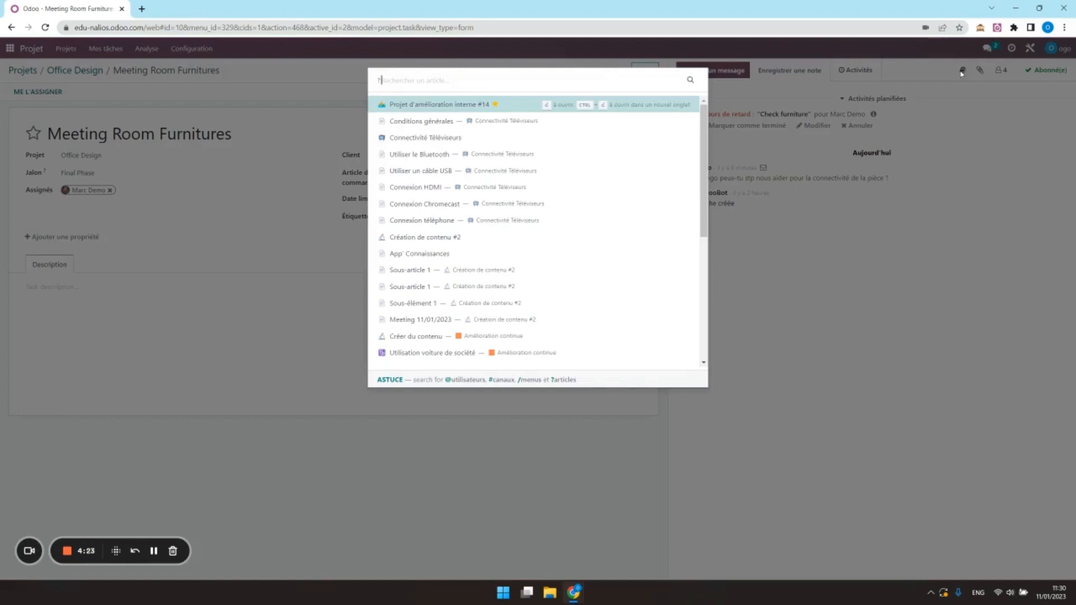
left_click(433, 138)
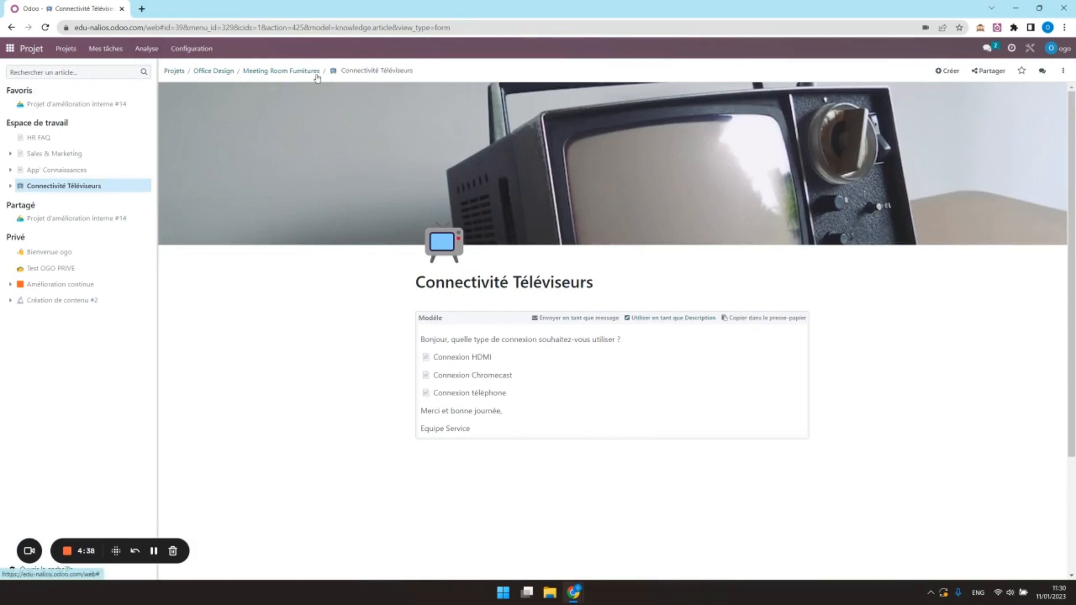
left_click(668, 321)
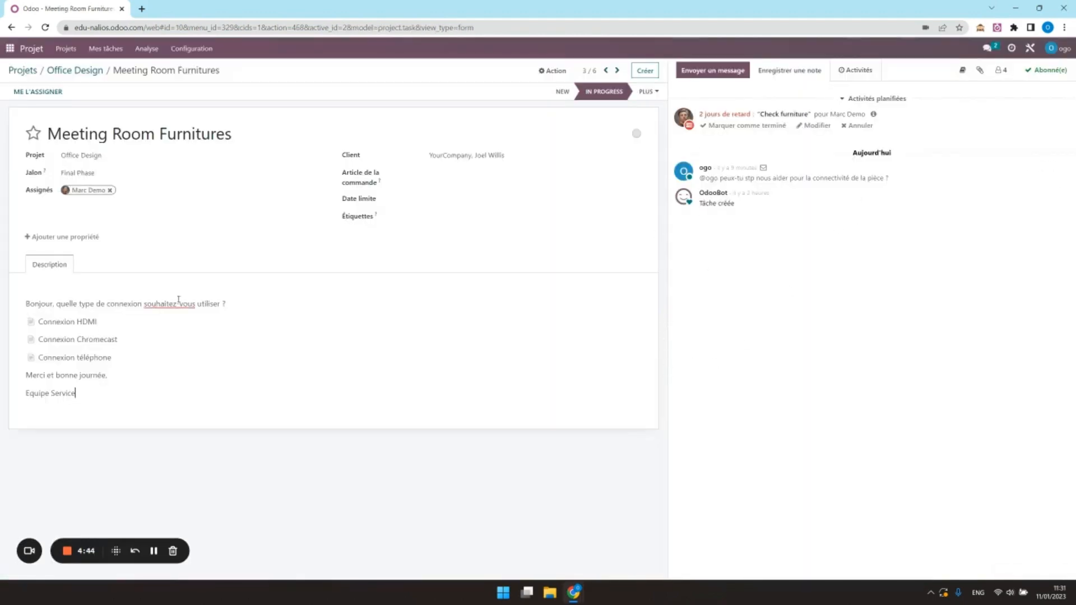
left_click(124, 448)
left_click(231, 72)
left_click(10, 48)
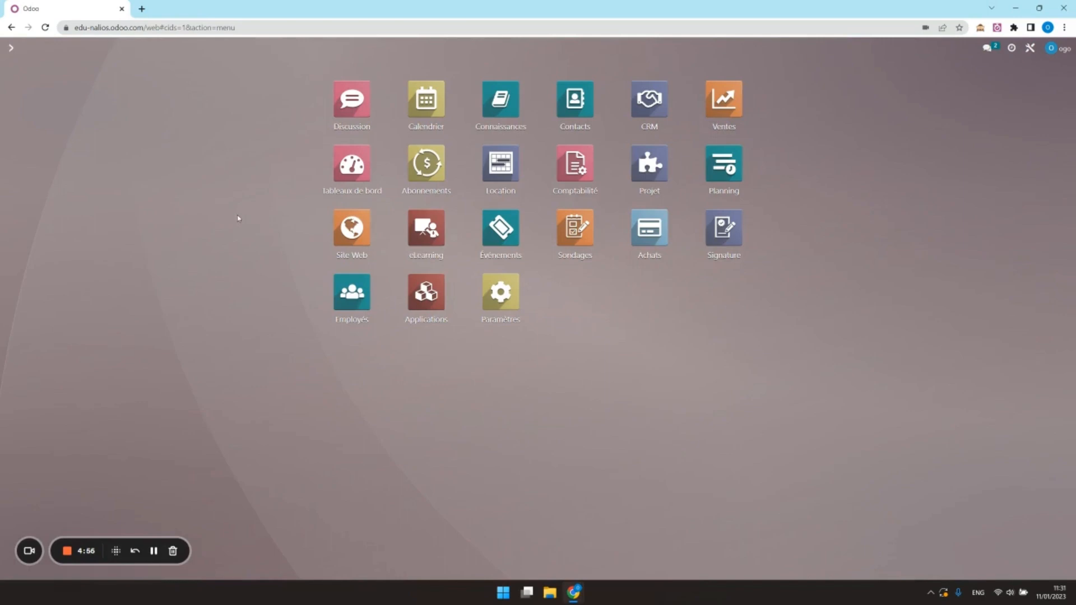
Go to the Connaissances app and view the Connexion HDMI, Connexion Chromecast and Connexion téléphone sub-articles of Connectivité Téléviseurs.
left_click(501, 101)
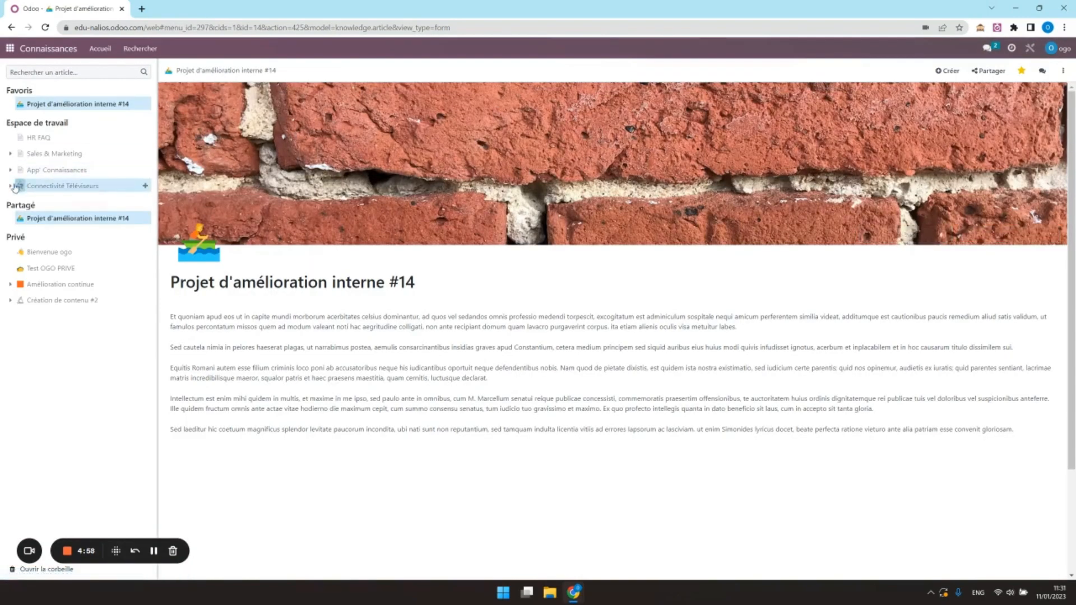
left_click(13, 186)
left_click(72, 202)
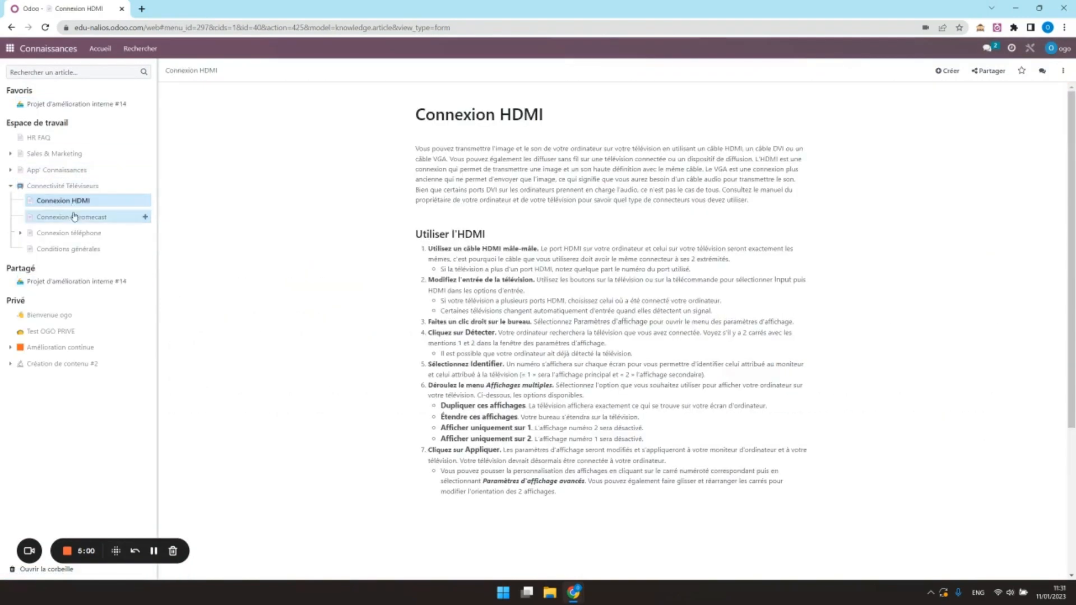
left_click(74, 216)
left_click(76, 235)
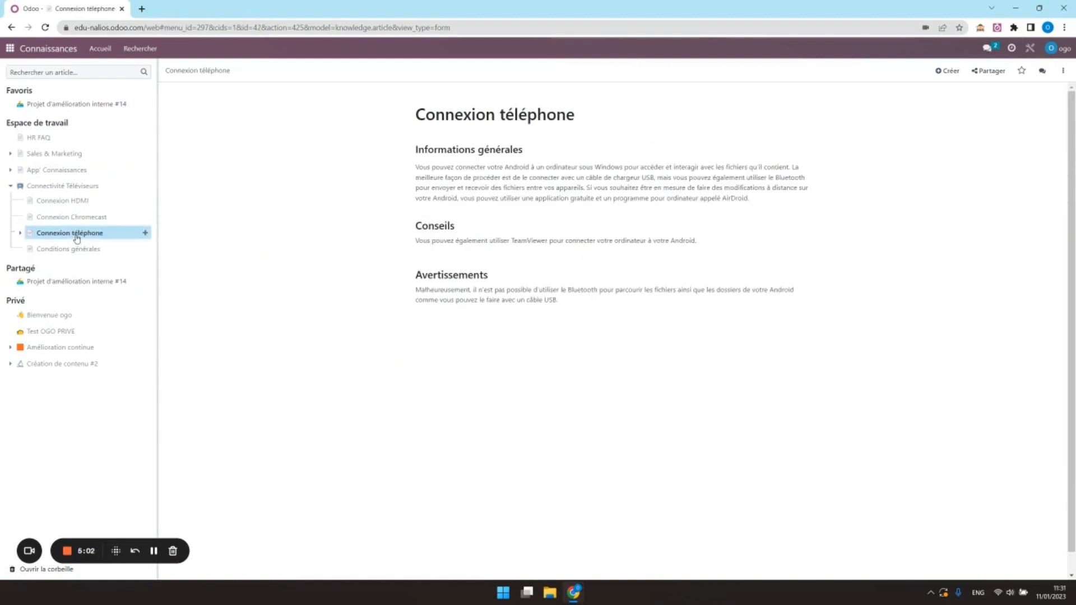
Delete the plain terms text above the template block in the Conditions générales sub-article, keeping only the template.
left_click(76, 249)
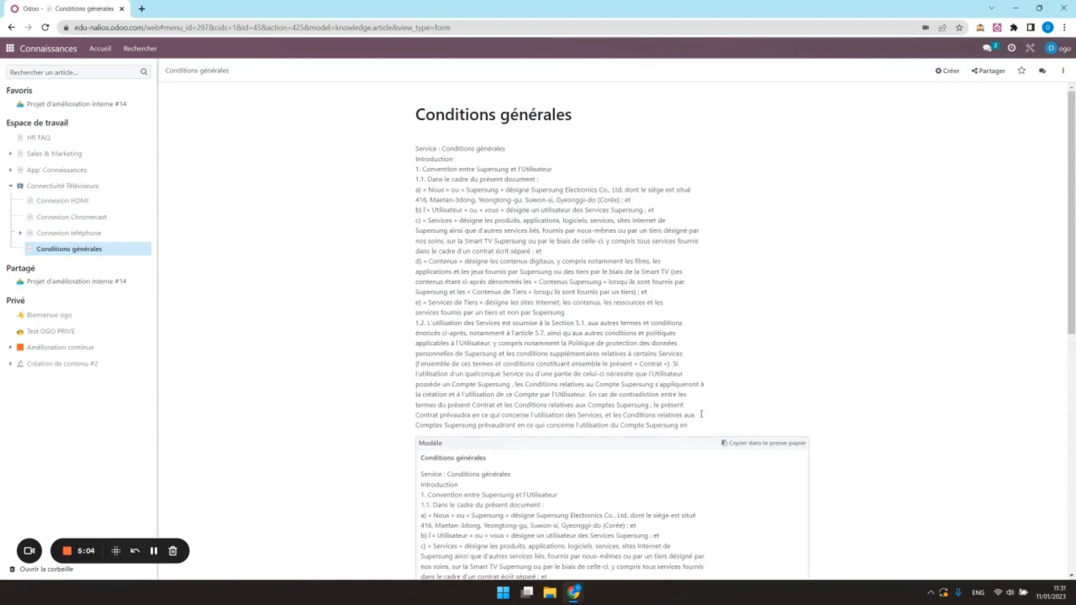
left_click_drag(700, 414, 417, 147)
key("Delete")
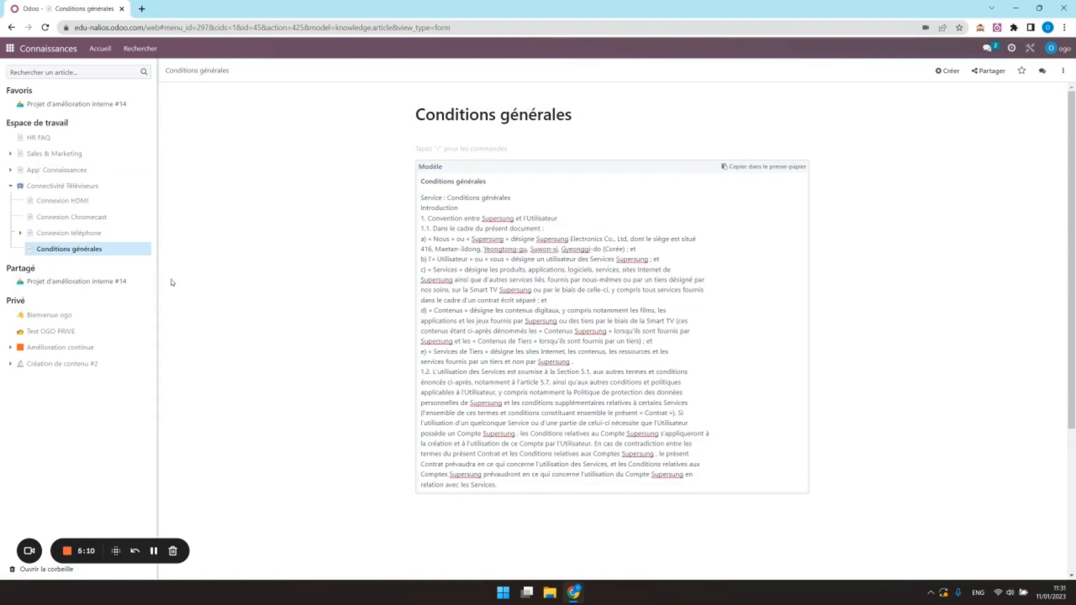
left_click(67, 550)
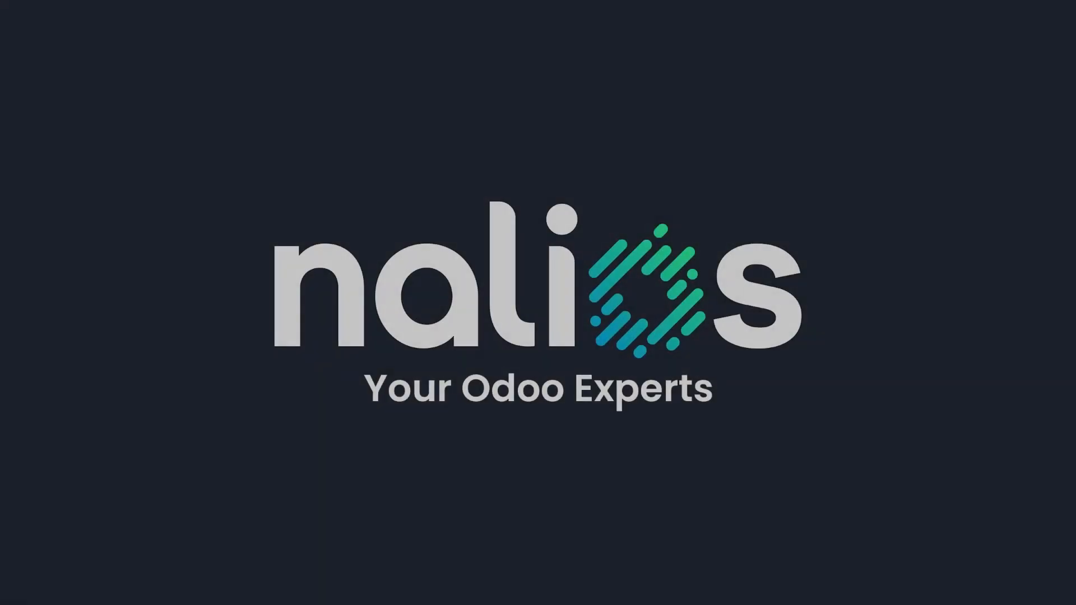